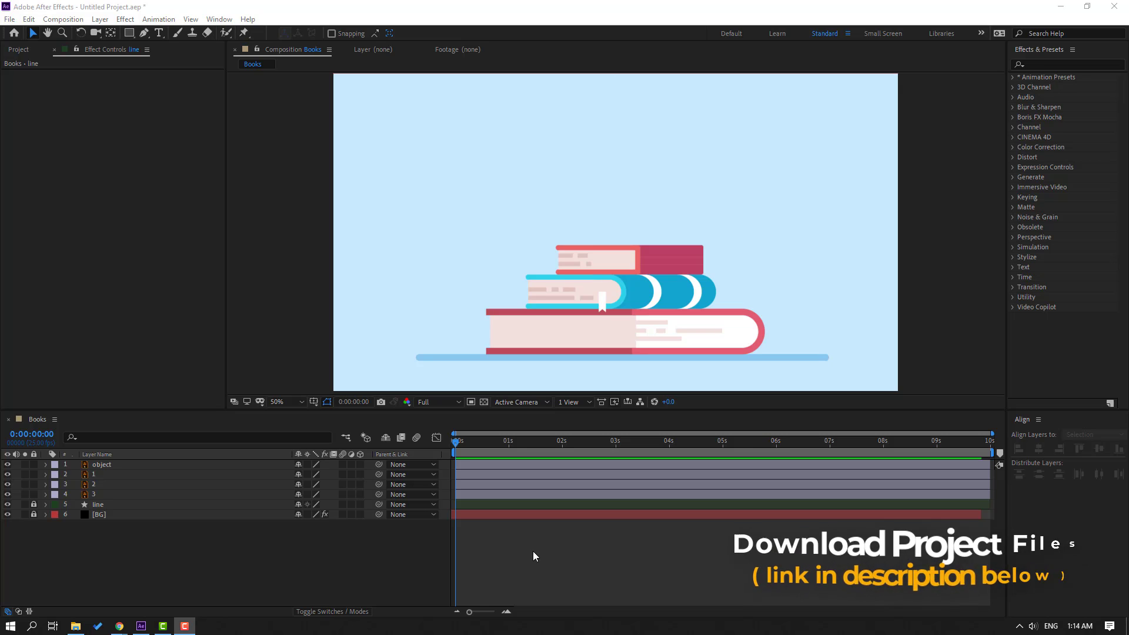
Keyframe the large pink book's Position high above the frame, landing on the shelf near 0:23
click(263, 571)
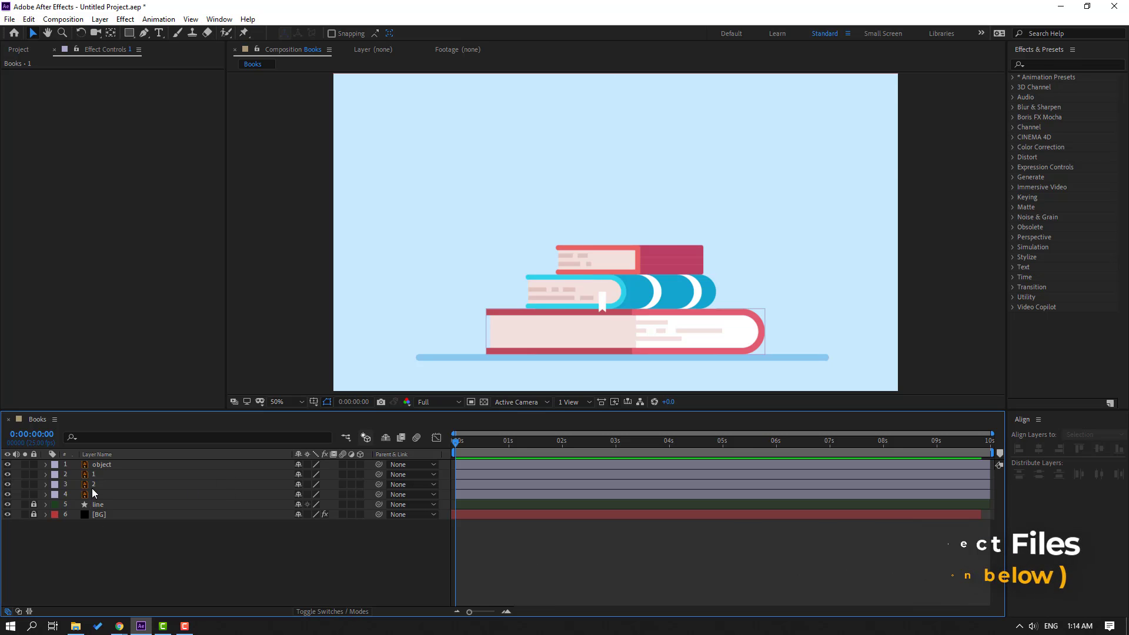
click(637, 338)
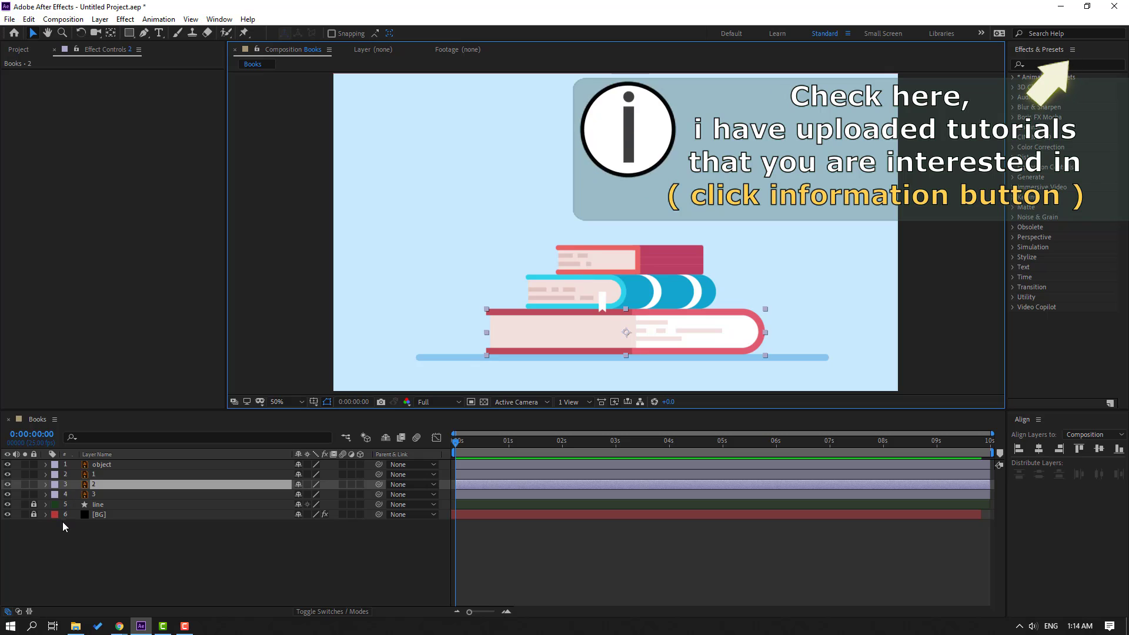
key(p)
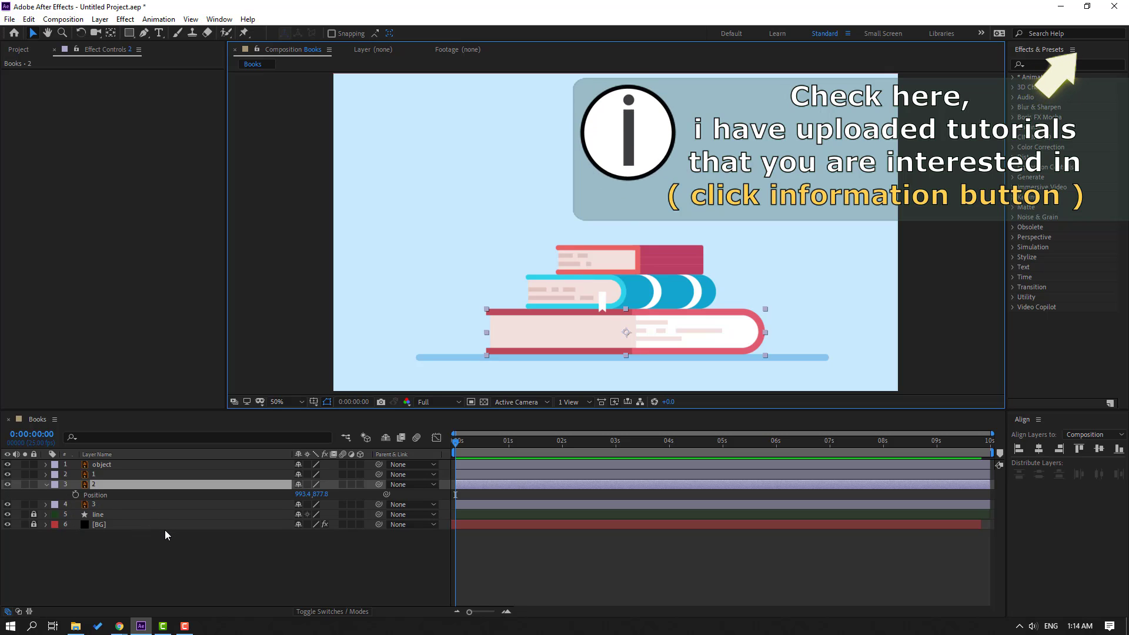
drag(326, 499, 184, 542)
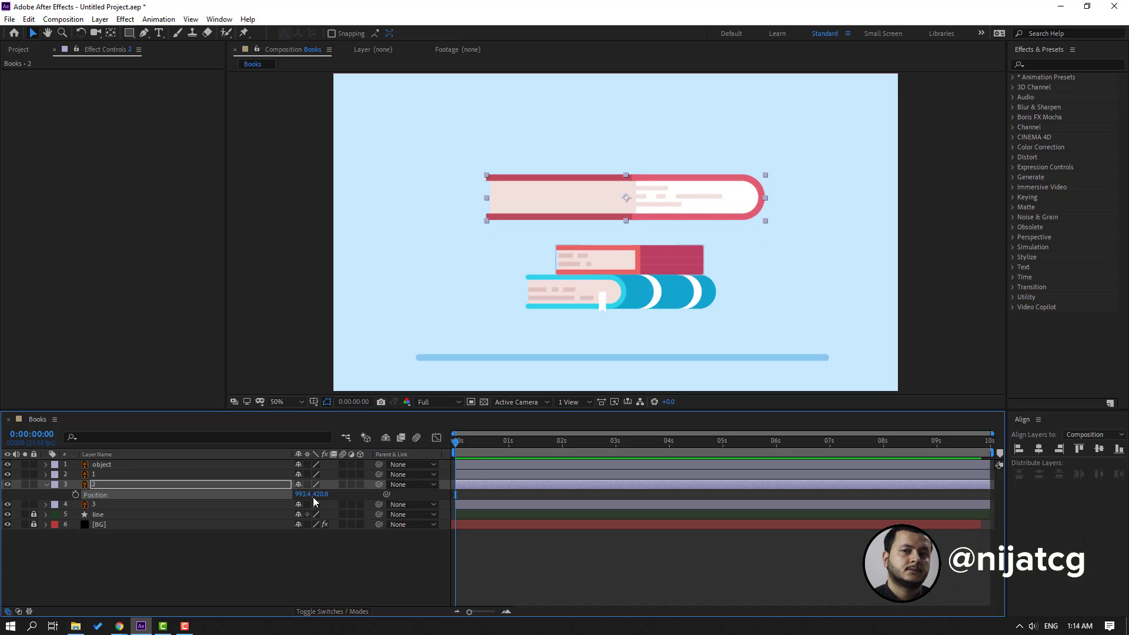
drag(313, 496, 276, 503)
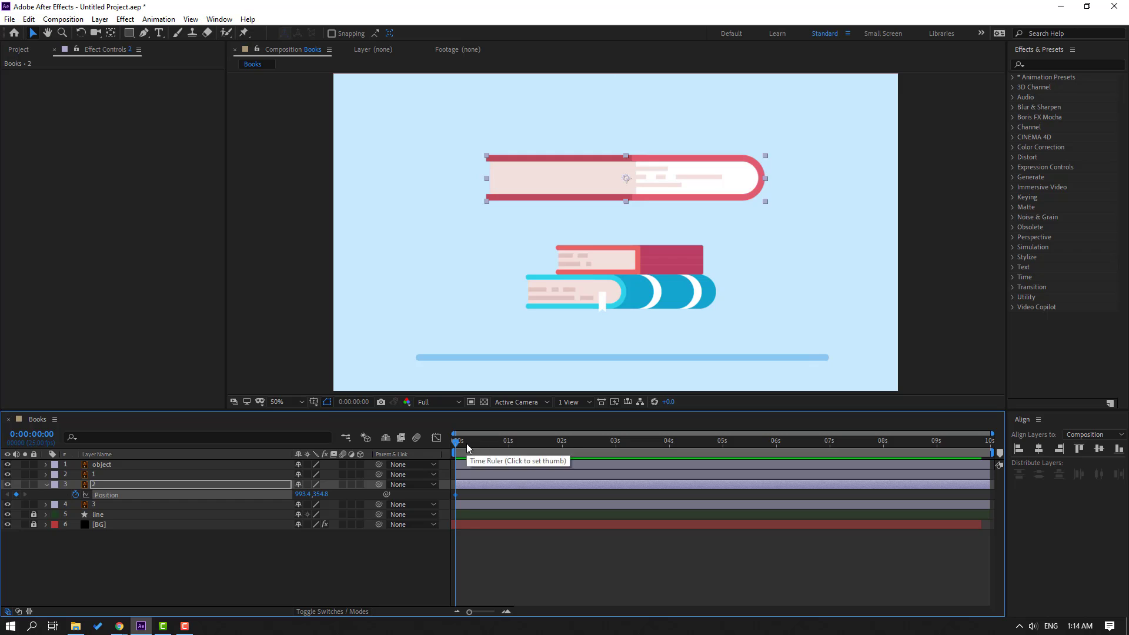
drag(482, 448, 507, 451)
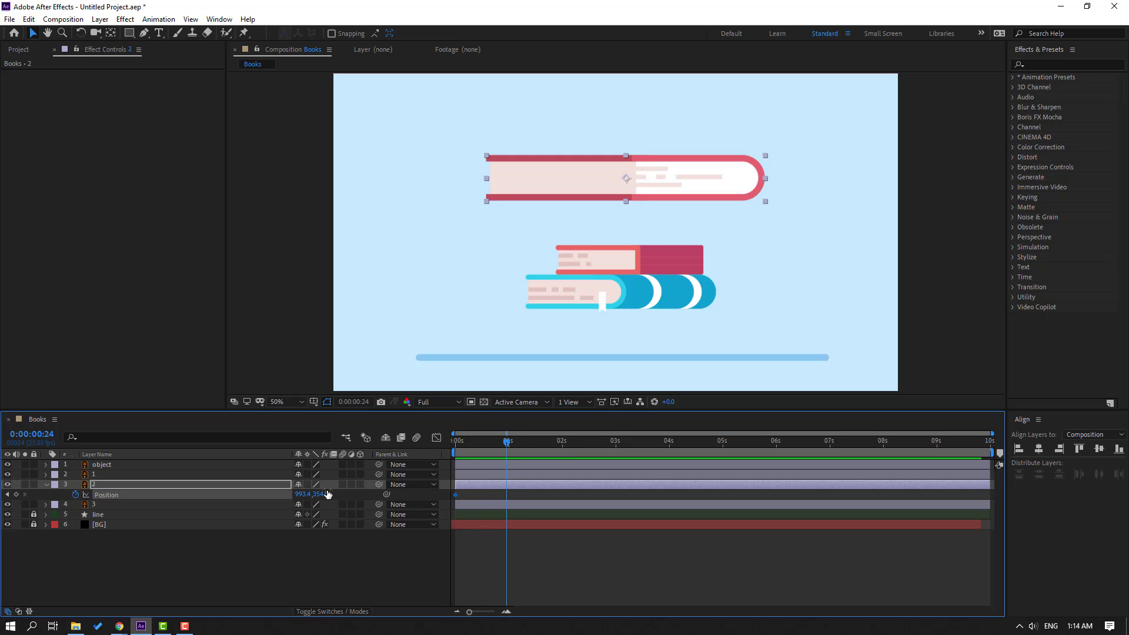
drag(323, 495, 652, 475)
scroll(551, 265, up, 4)
scroll(577, 317, down, 2)
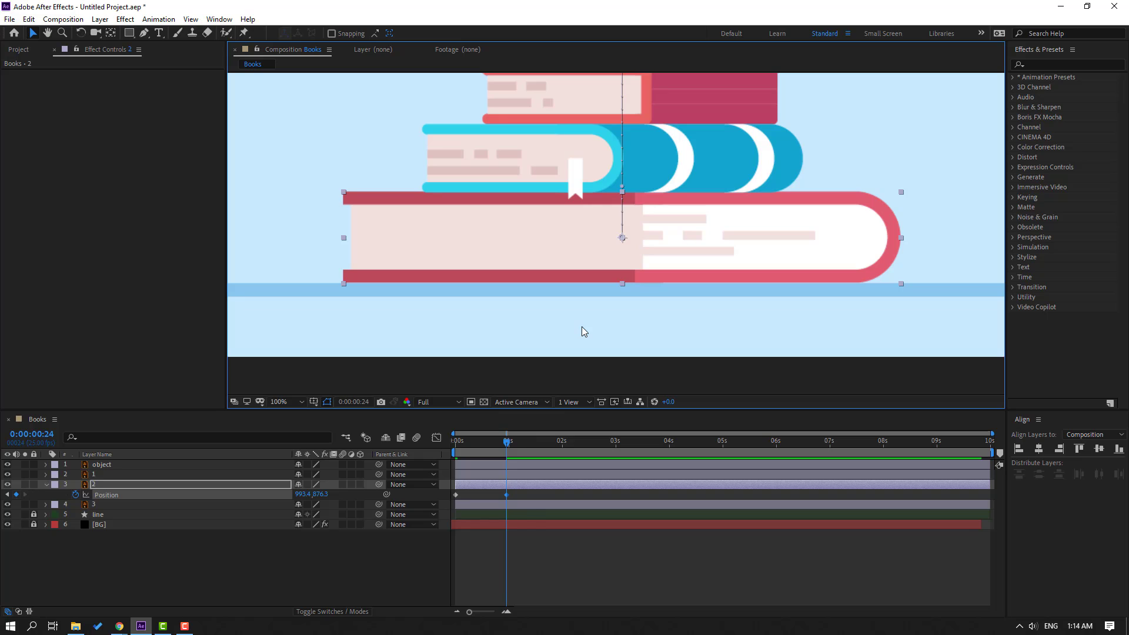
Add a small lift ten frames later, then paste the landing position after it for the bounce
key(shift+Page_Down)
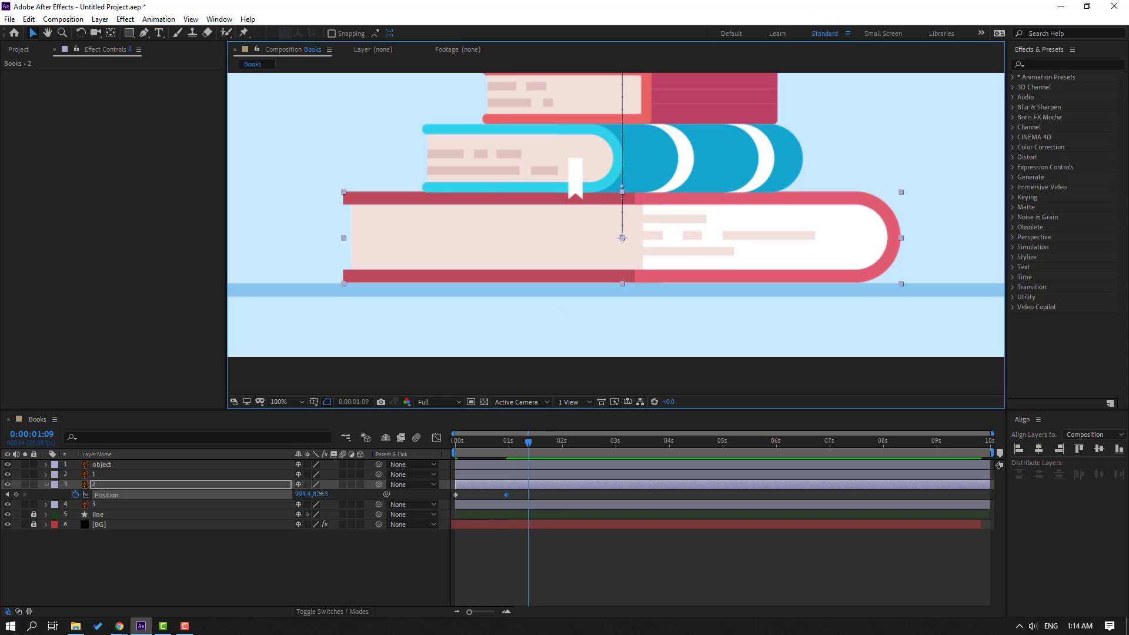
drag(320, 494, 316, 494)
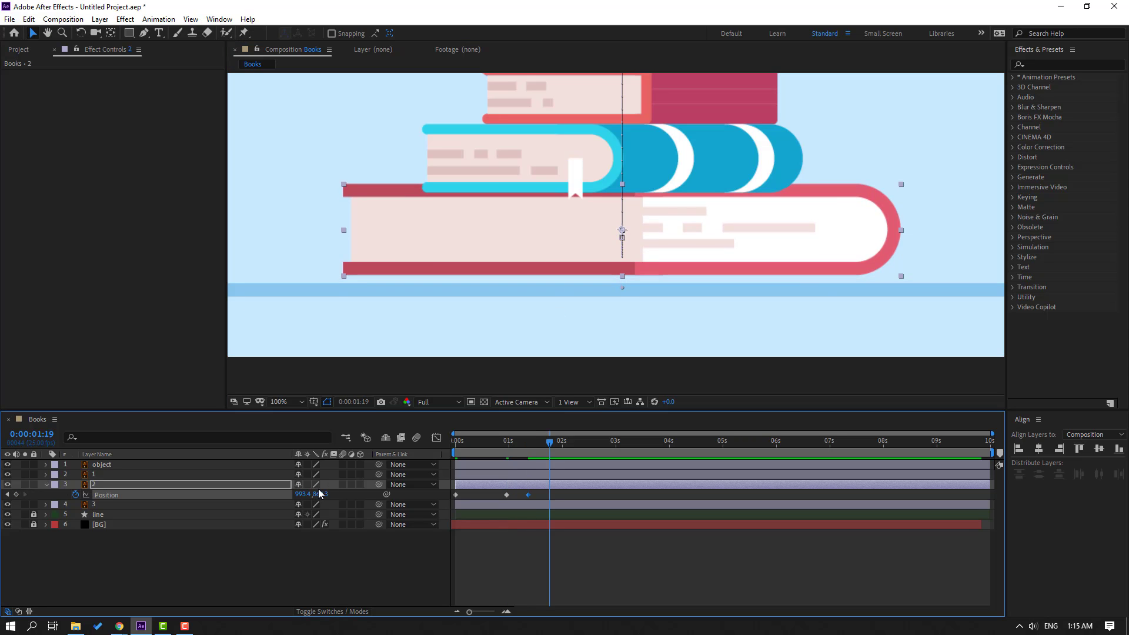
click(506, 495)
key(ctrl+c)
key(ctrl+v)
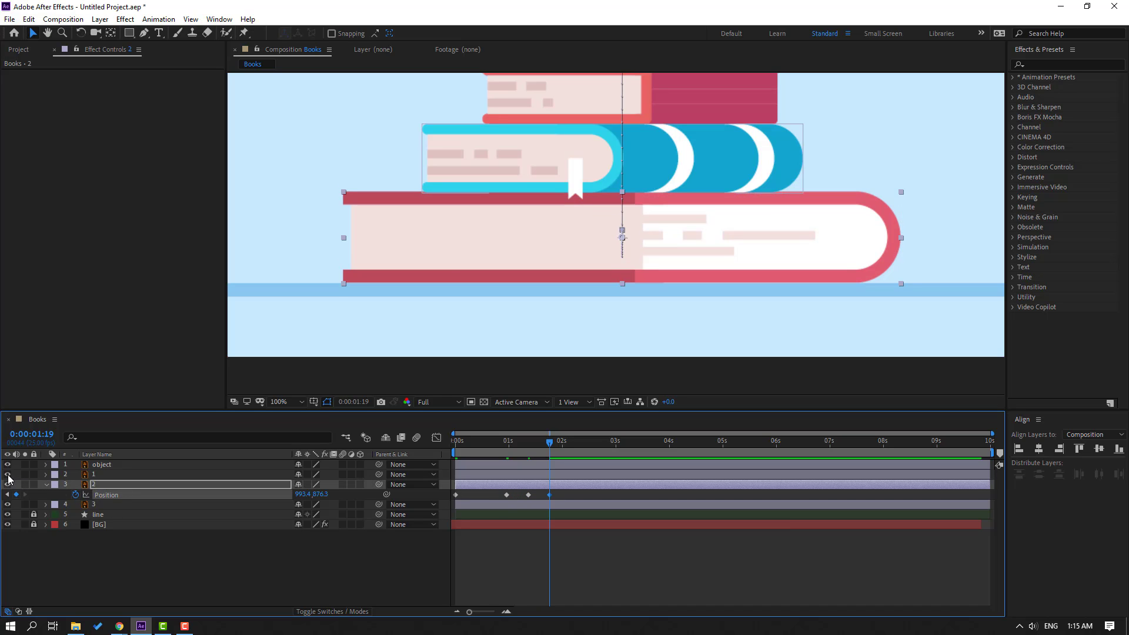
Hide the blue book, white bookmark and top book layers
click(8, 474)
click(8, 465)
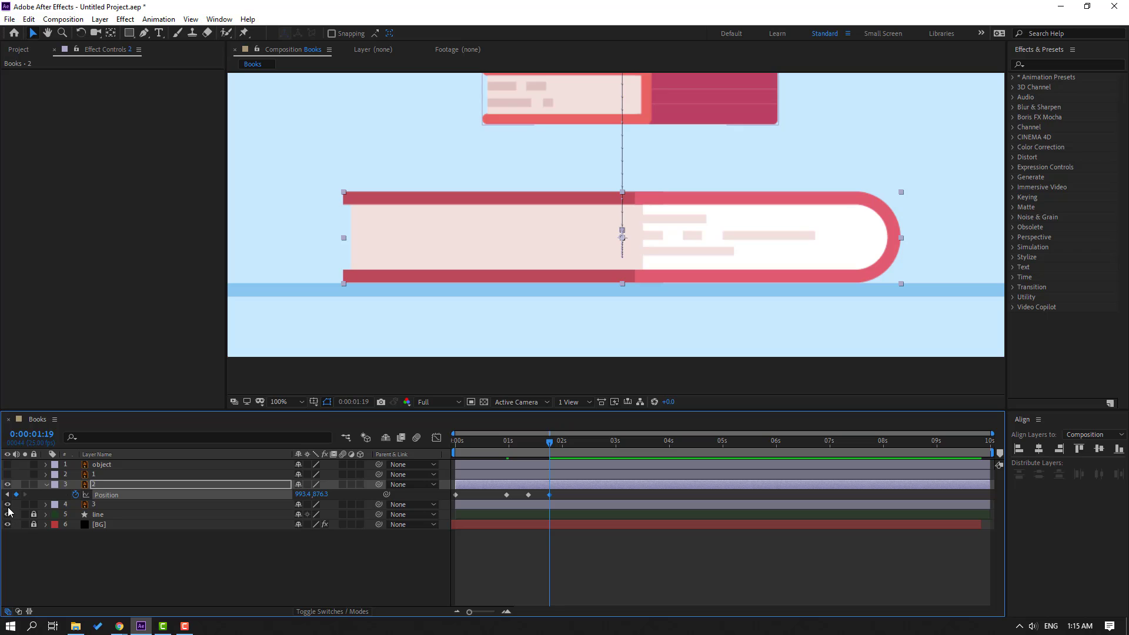
click(7, 504)
Fit the composition in the viewer, preview the drop, and select all four Position keyframes
key(comma)
key(comma)
key(comma)
click(285, 401)
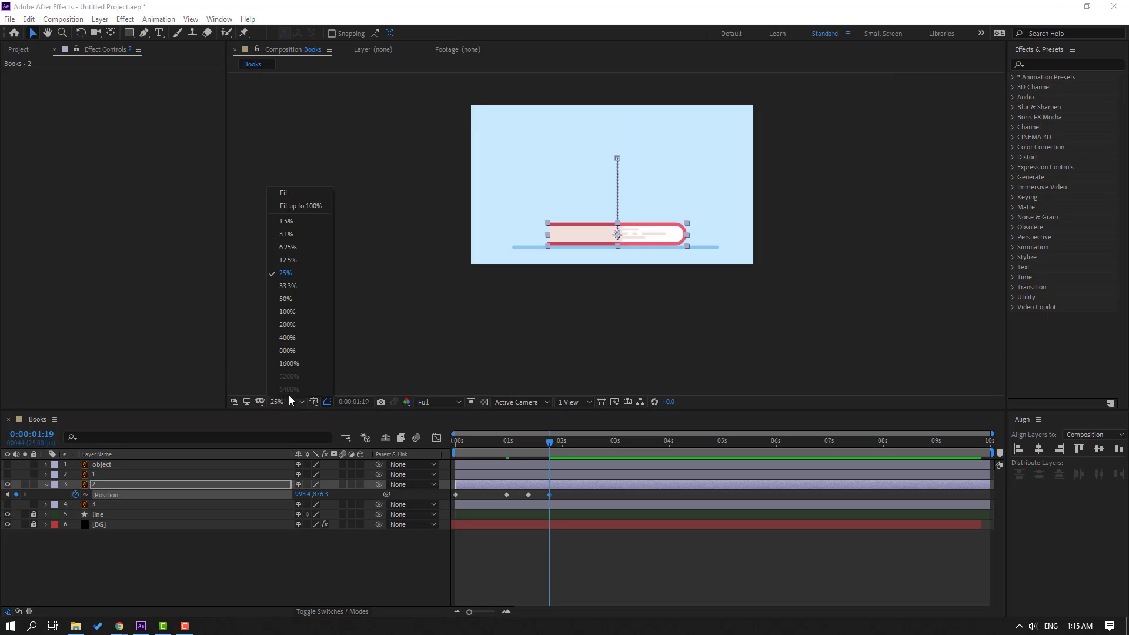
click(310, 207)
key(space)
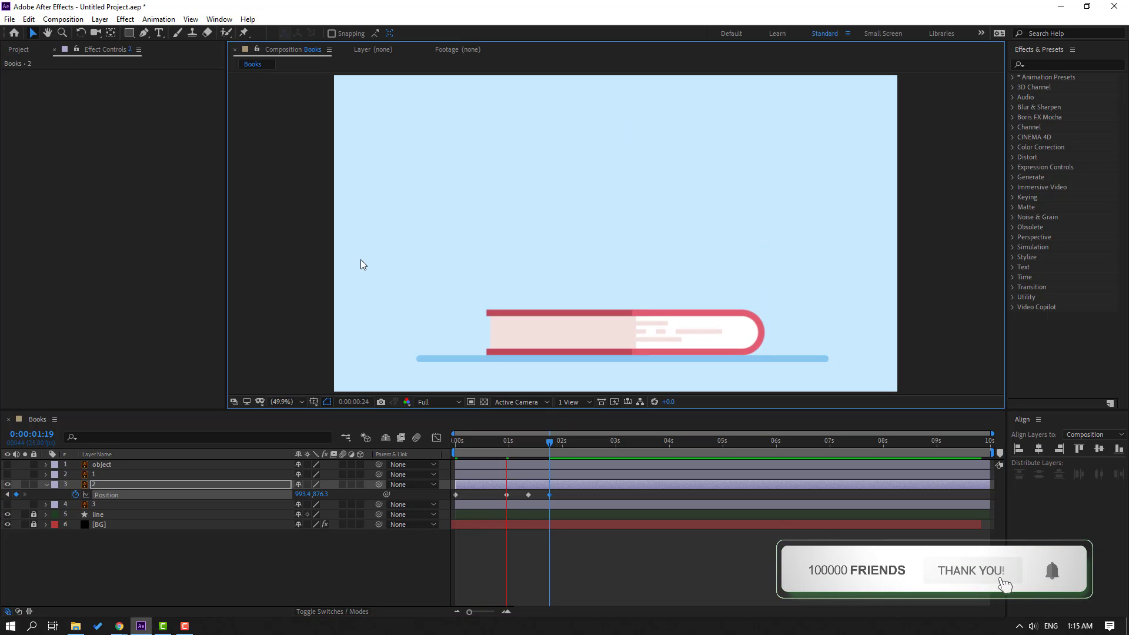
key(space)
drag(552, 494, 455, 496)
Apply Easy Ease to all four Position keyframes and check them in the speed graph
right_click(456, 495)
mouse_move(479, 488)
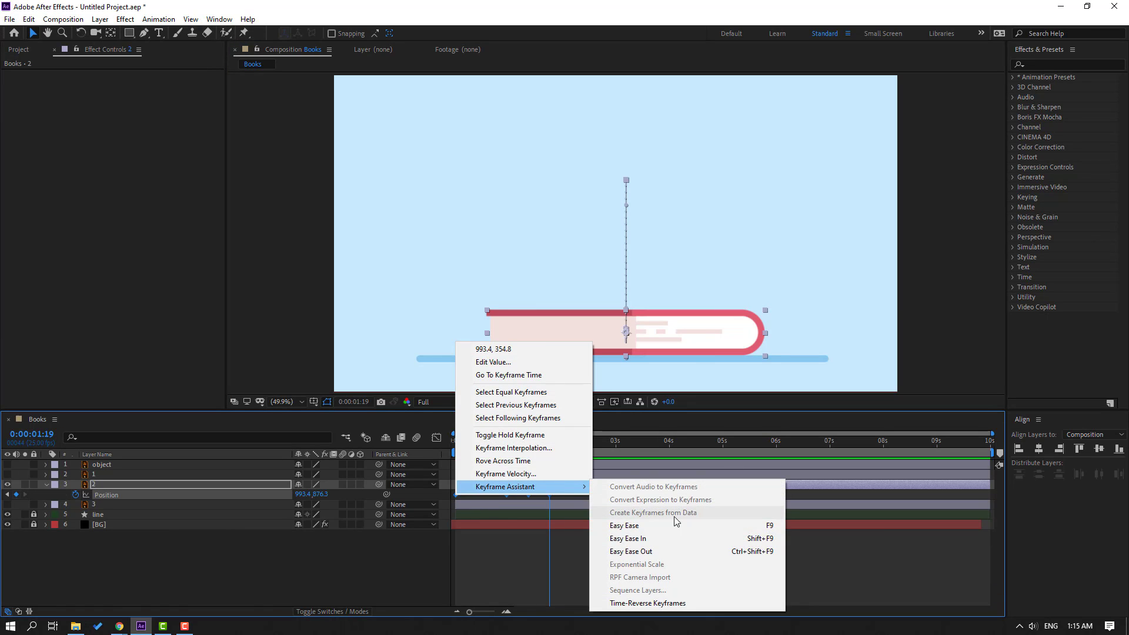
click(661, 523)
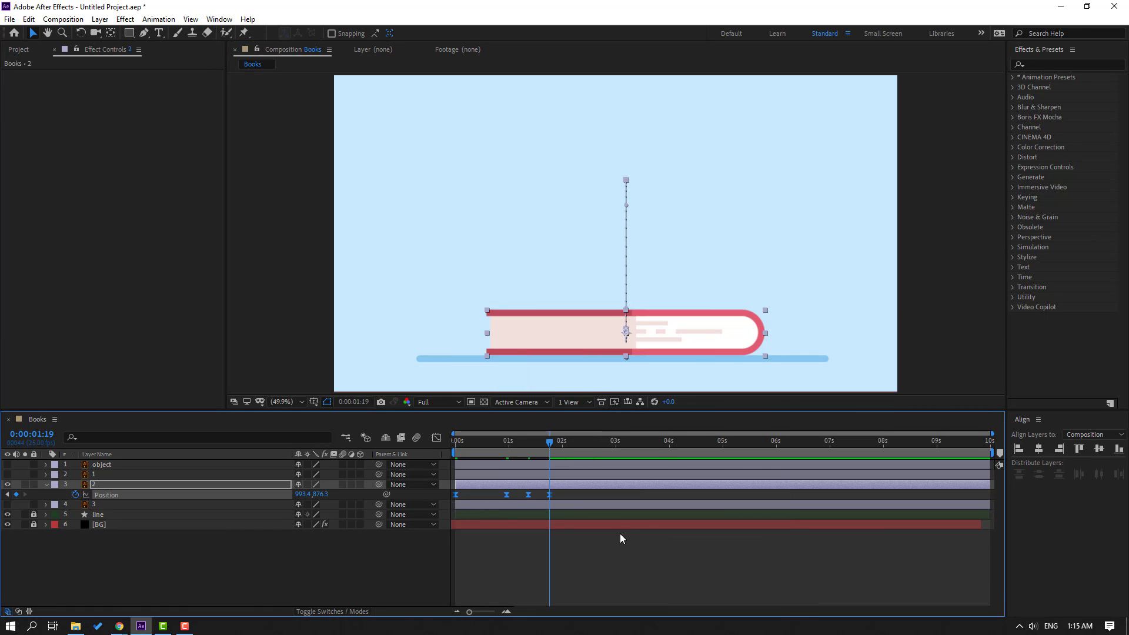
click(437, 437)
mouse_move(482, 574)
mouse_down()
mouse_move(449, 598)
mouse_move(483, 582)
mouse_up()
key(space)
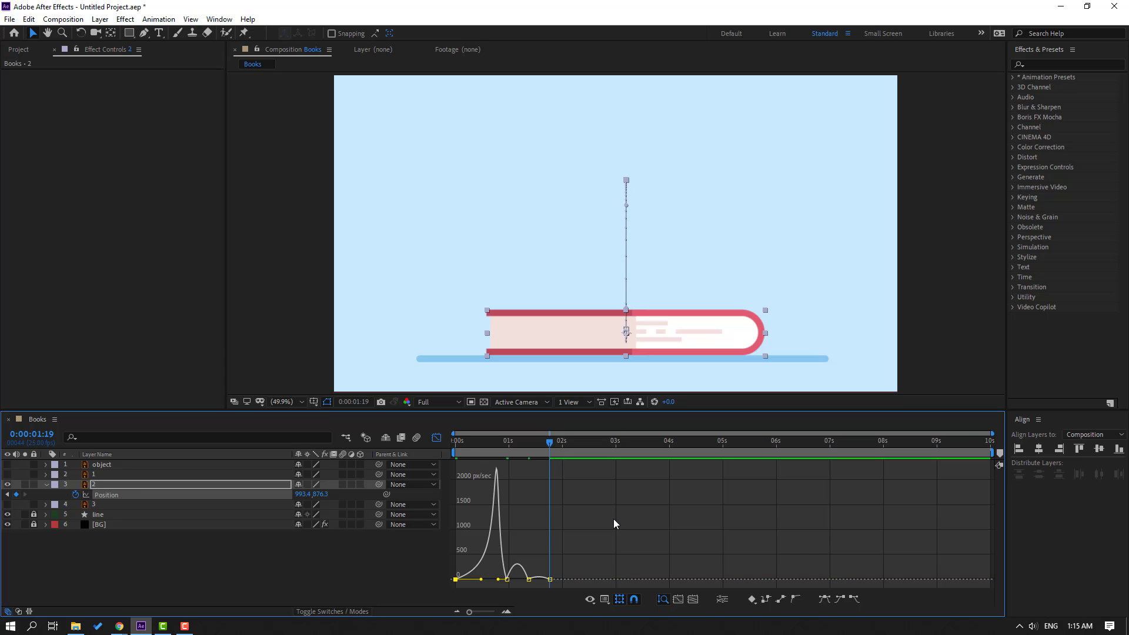
key(space)
Shift the last three Position keyframes earlier and preview the retimed drop
click(436, 438)
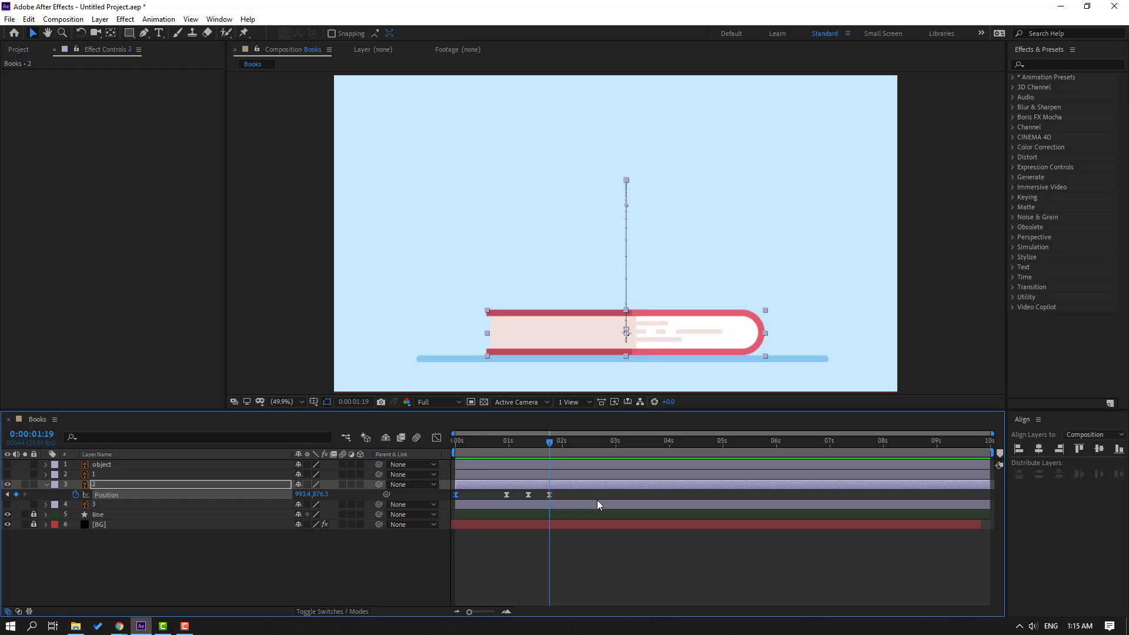
drag(572, 495, 477, 497)
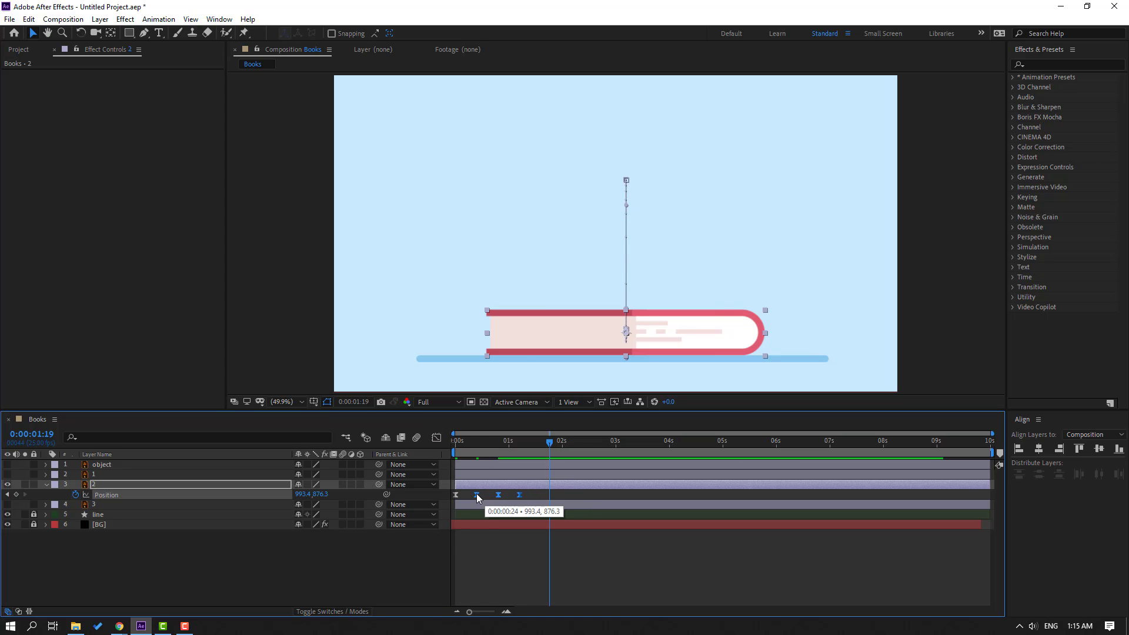
key(space)
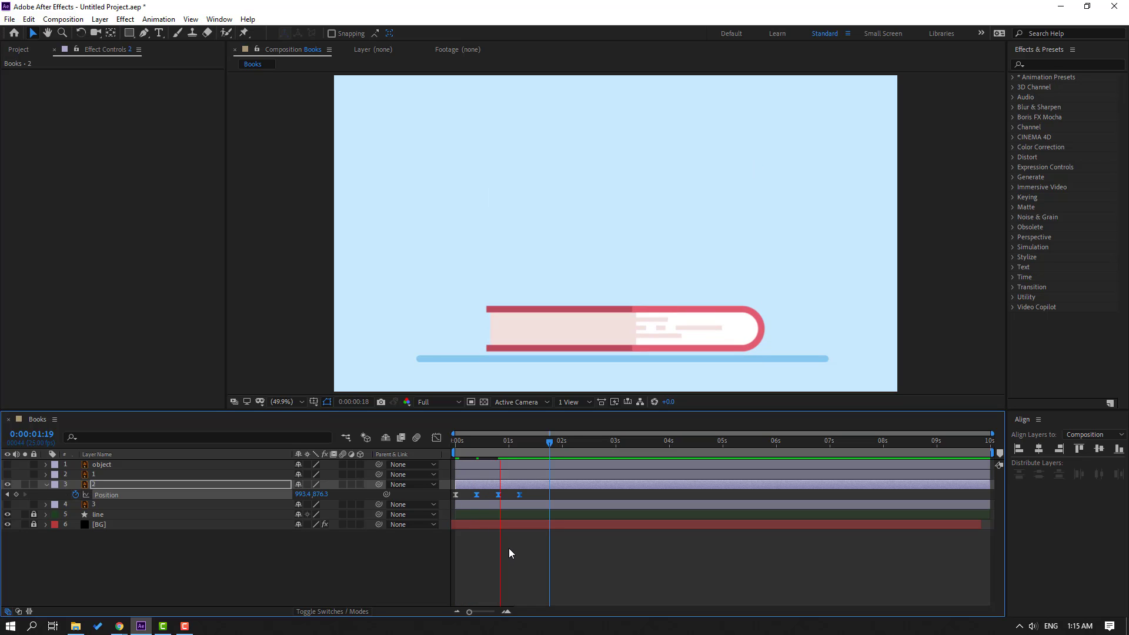
key(space)
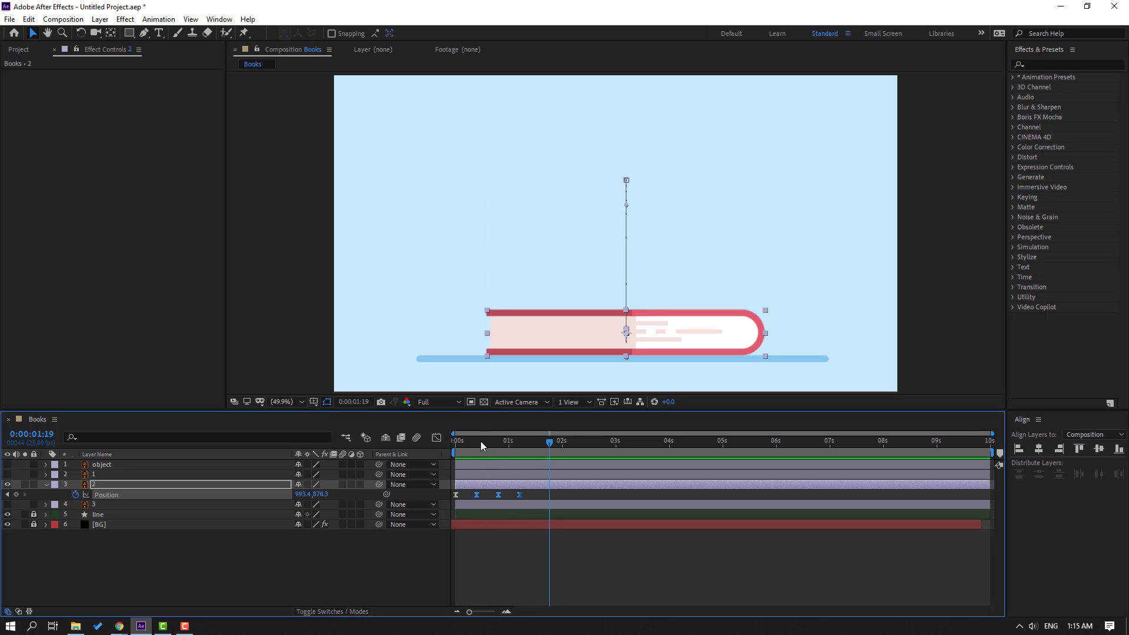
mouse_move(481, 441)
mouse_down()
mouse_move(510, 442)
mouse_move(485, 440)
mouse_up()
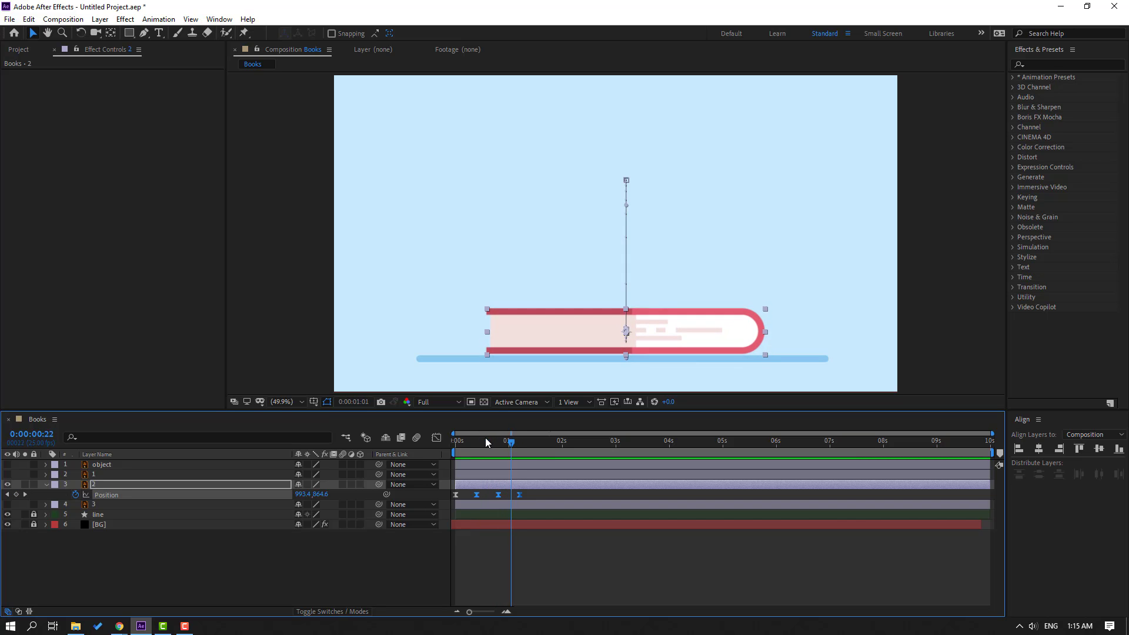
Set the bounce keyframe's spatial interpolation to Linear and preview the drop
right_click(498, 495)
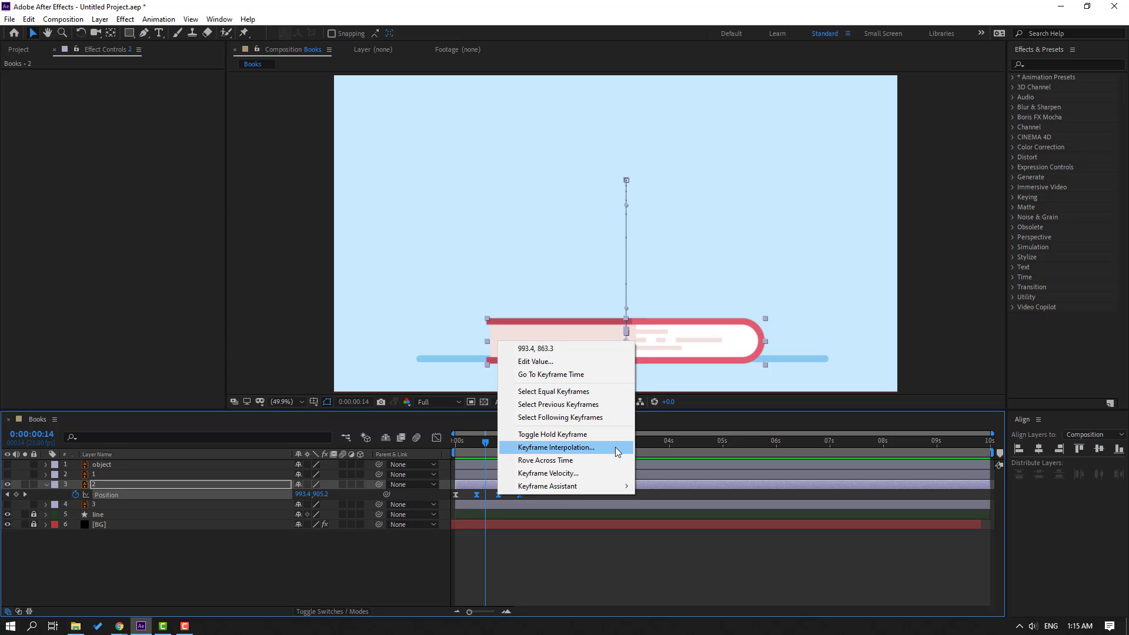
click(580, 447)
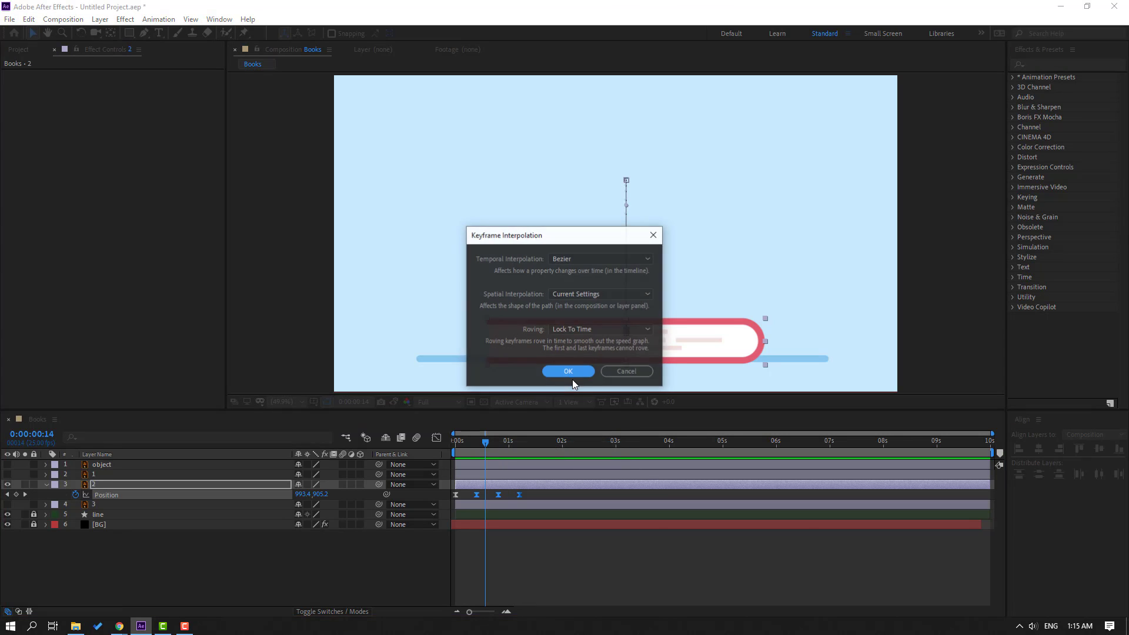
click(569, 295)
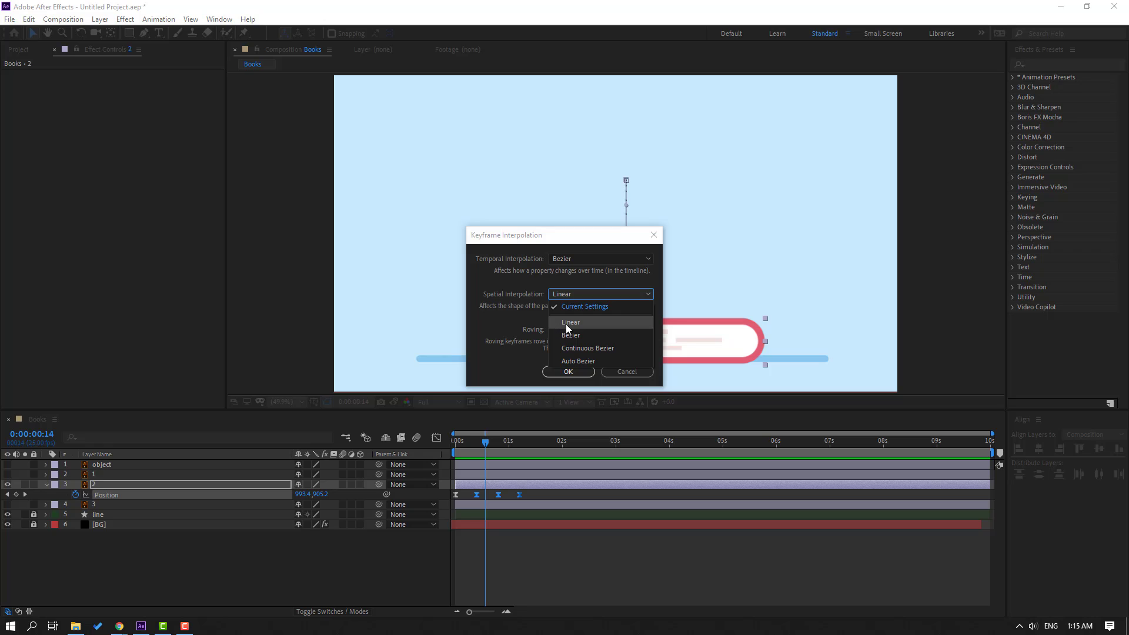
click(565, 322)
click(568, 372)
click(552, 555)
key(space)
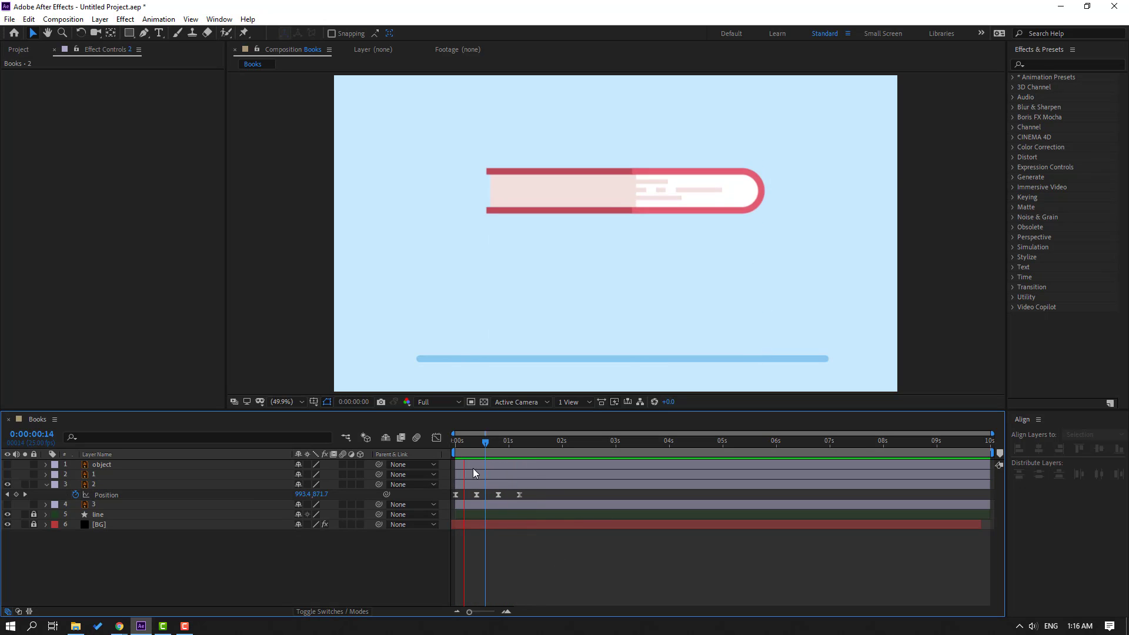
key(space)
Pull the three later Position keyframes closer to the landing for a quicker bounce, then preview
drag(538, 495, 469, 499)
key(=)
key(=)
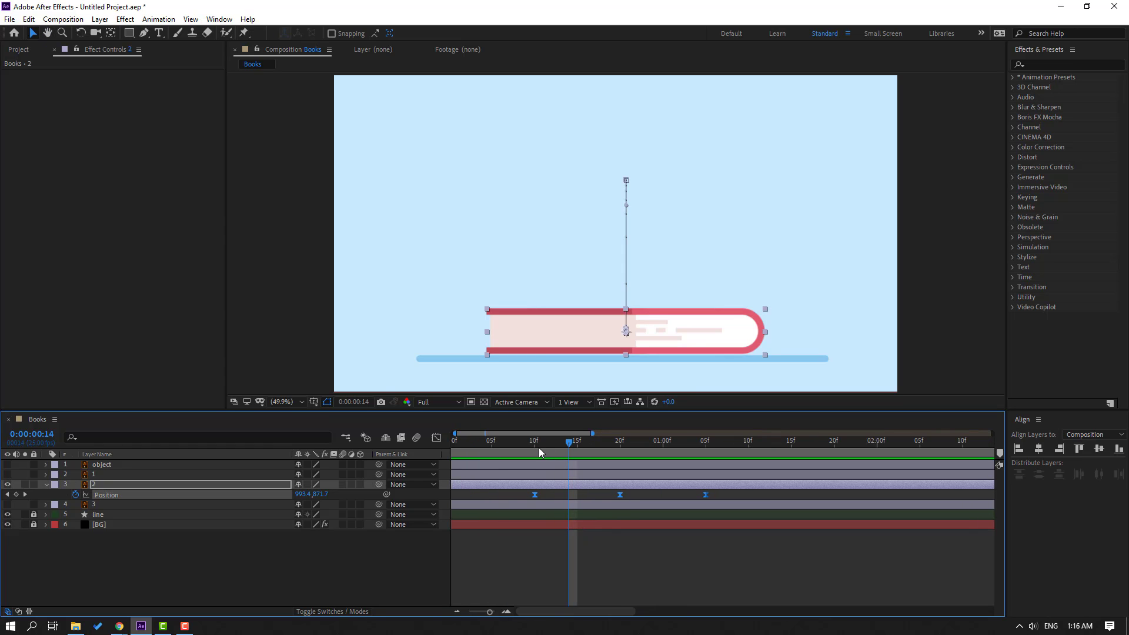
click(537, 445)
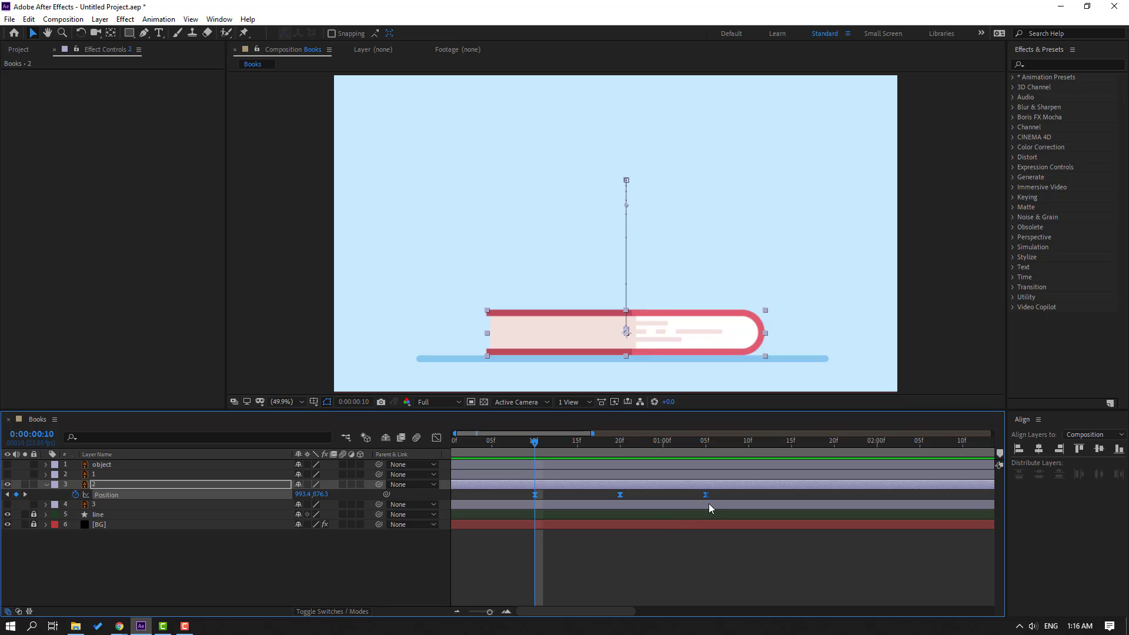
drag(706, 496, 589, 502)
key(minus)
key(minus)
key(space)
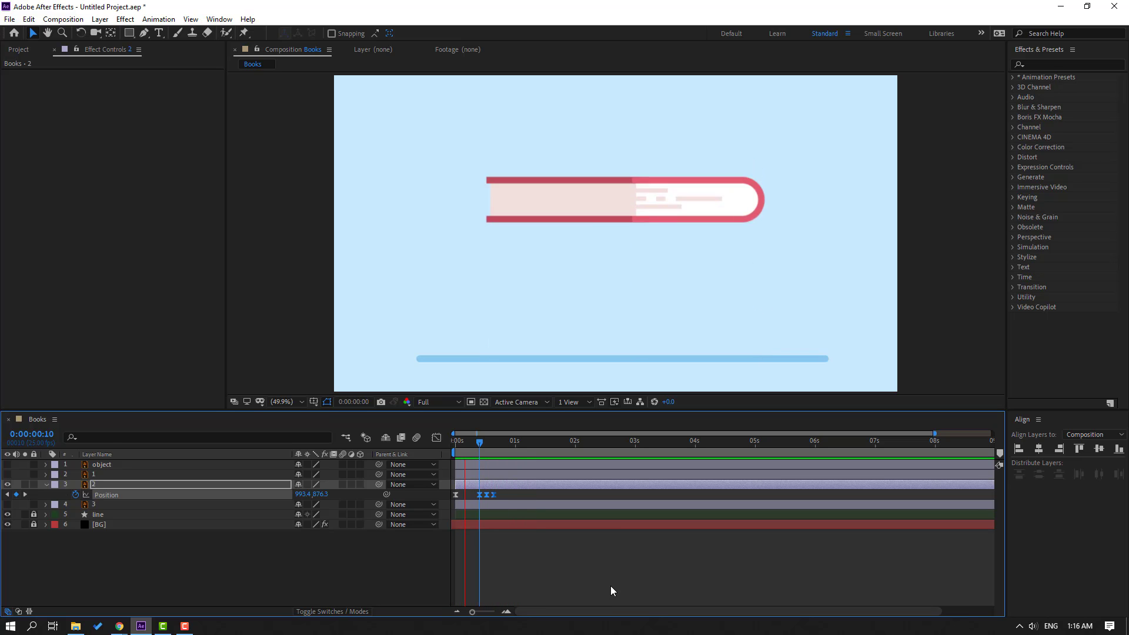
key(space)
Return to the start and reselect the first Position keyframe and book layer 2
drag(480, 445, 469, 499)
click(510, 500)
click(455, 496)
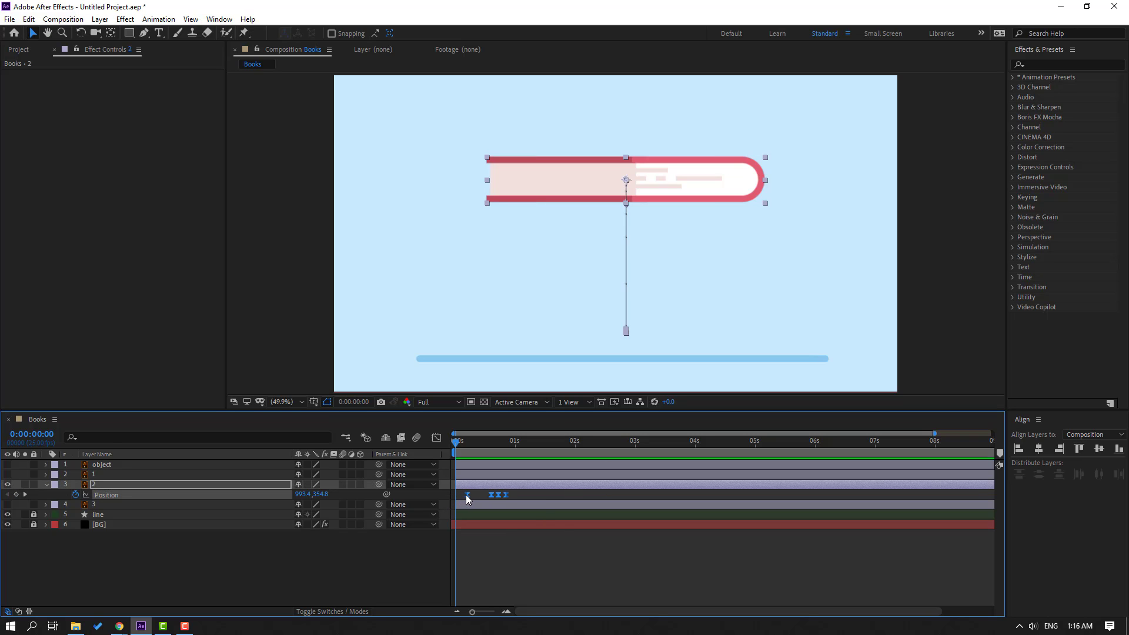
click(273, 563)
click(100, 486)
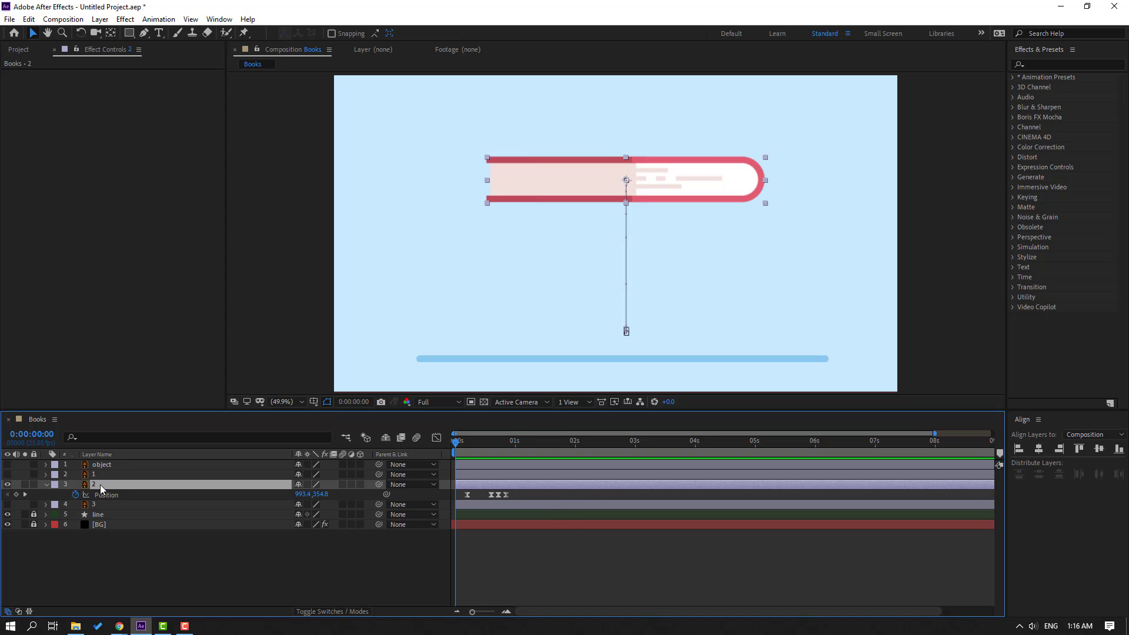
Keyframe book 2's Scale from 0% at frame 0 up to full size, with Easy Ease
key(shift+s)
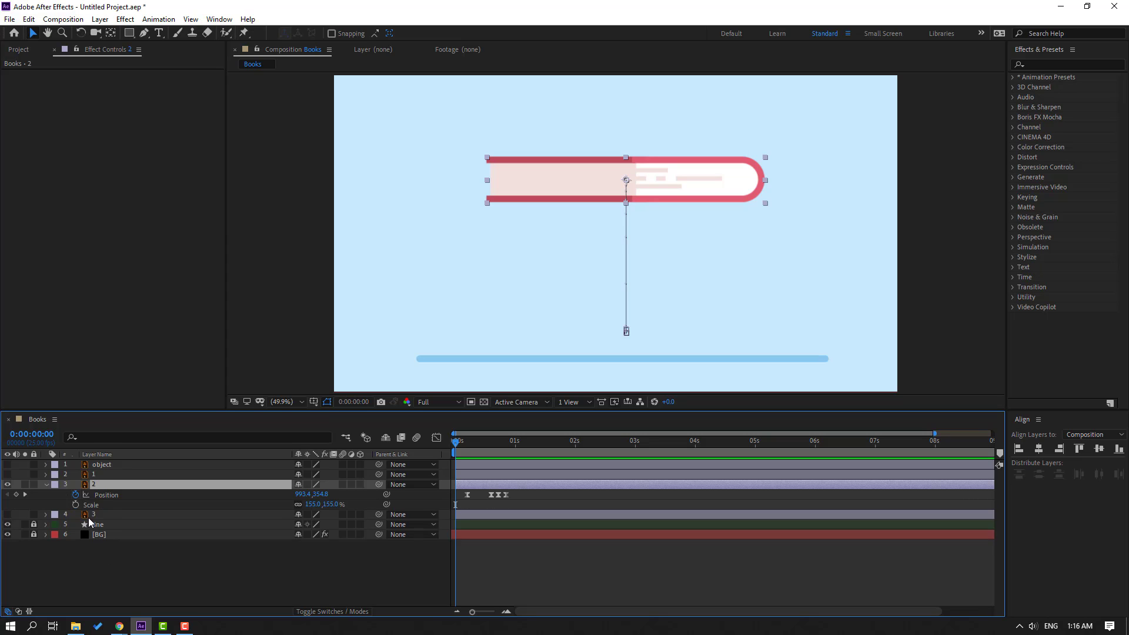
click(76, 505)
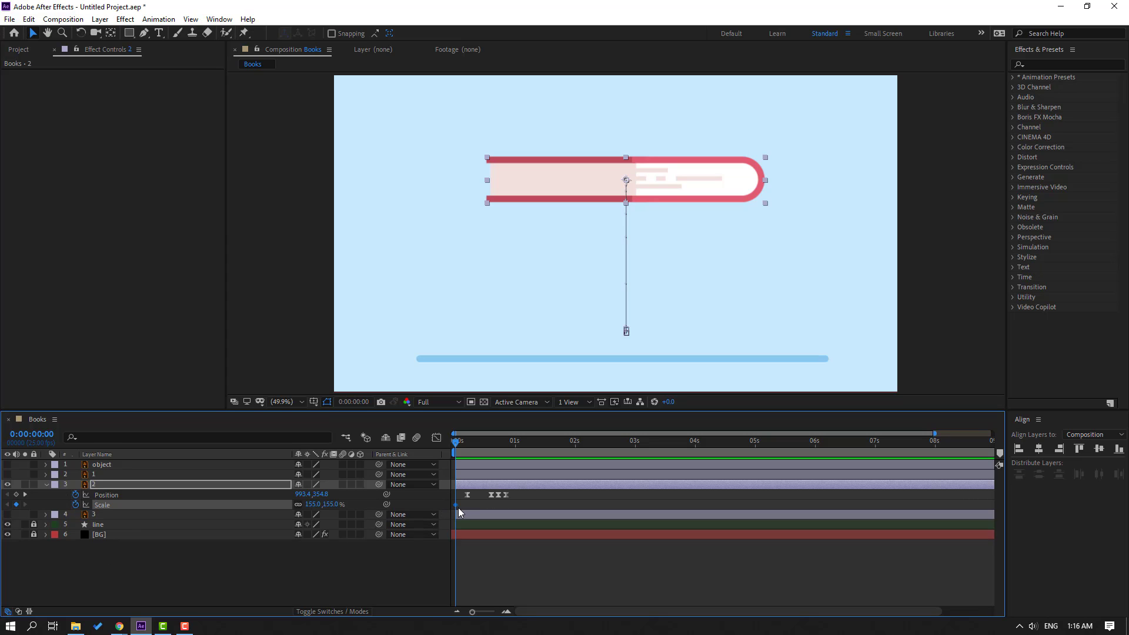
drag(457, 506, 467, 507)
key(Return)
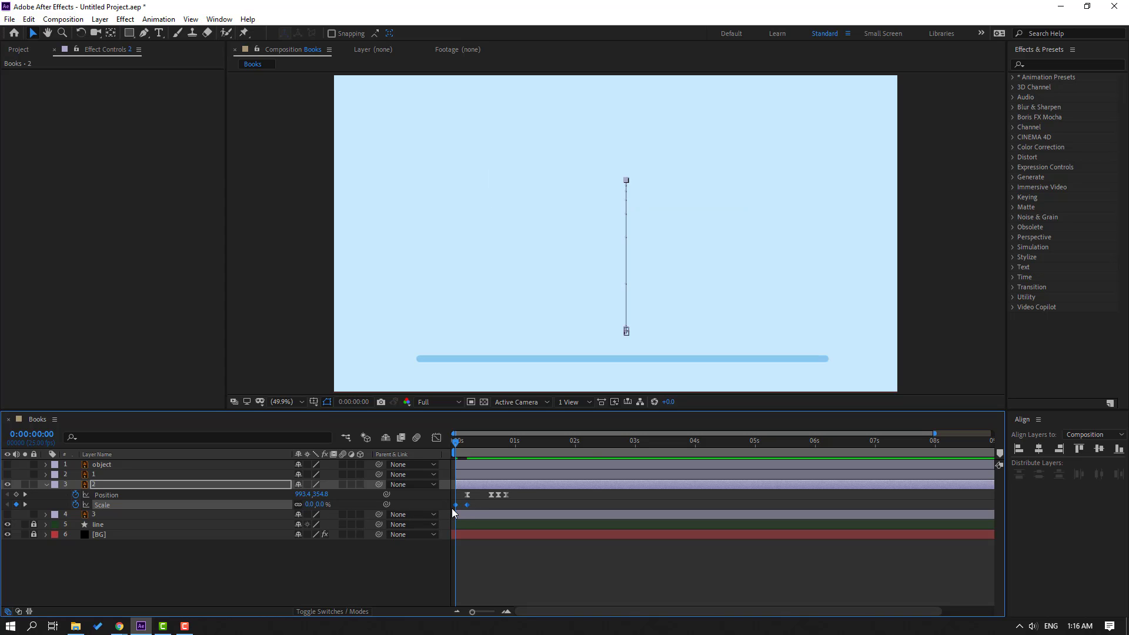
right_click(454, 504)
mouse_move(529, 496)
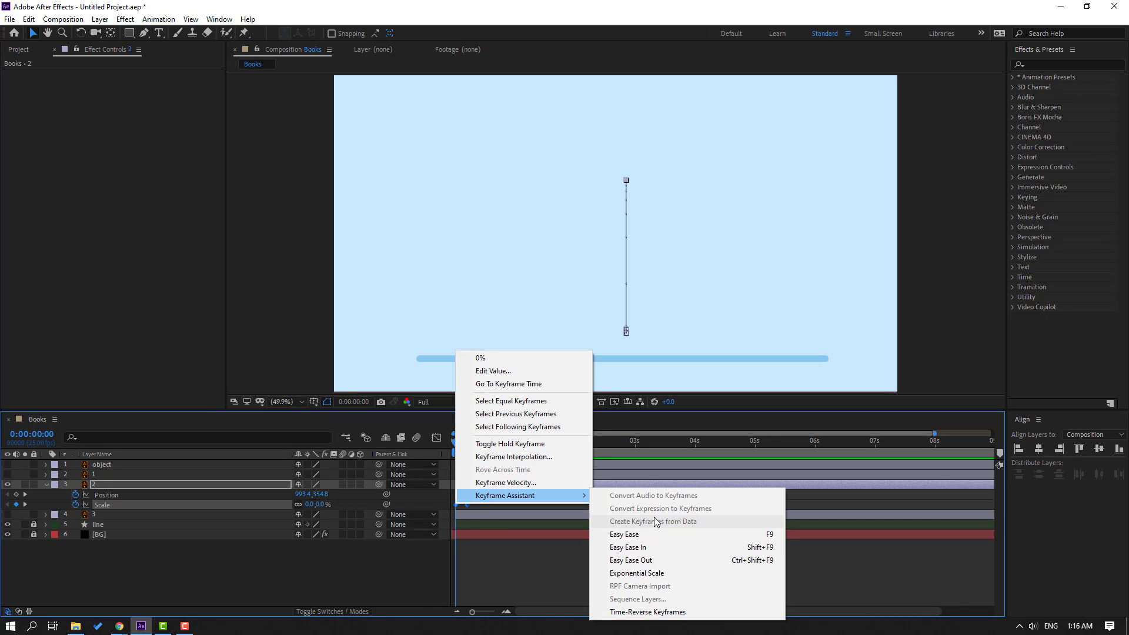
click(652, 534)
Preview the scale-in, confirming the book reaches 155% by frame 5
key(space)
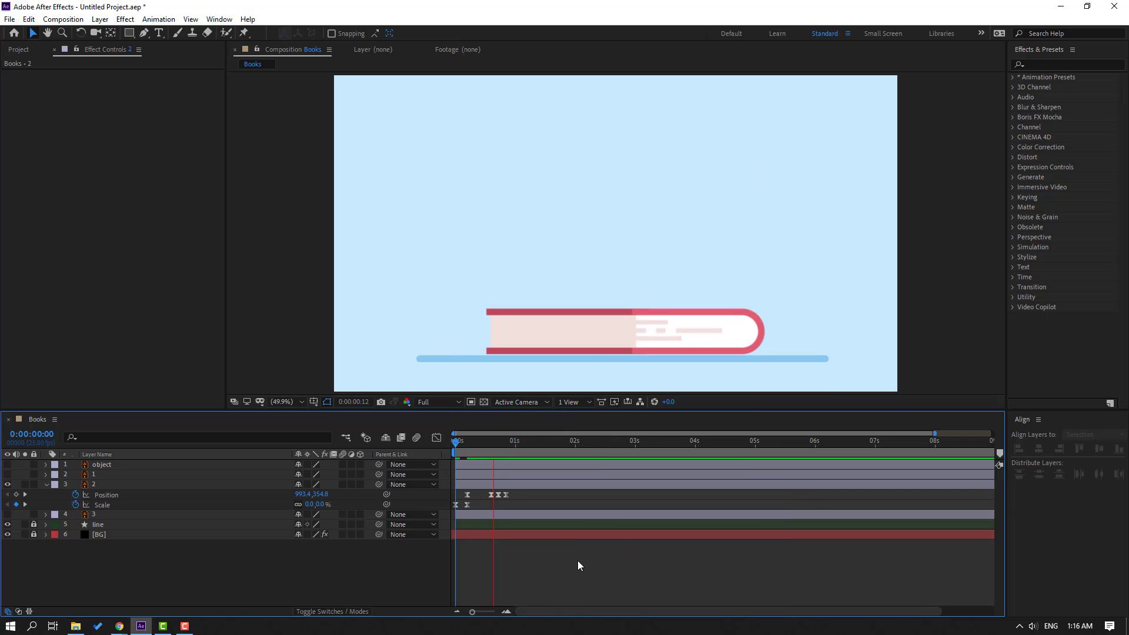
click(457, 442)
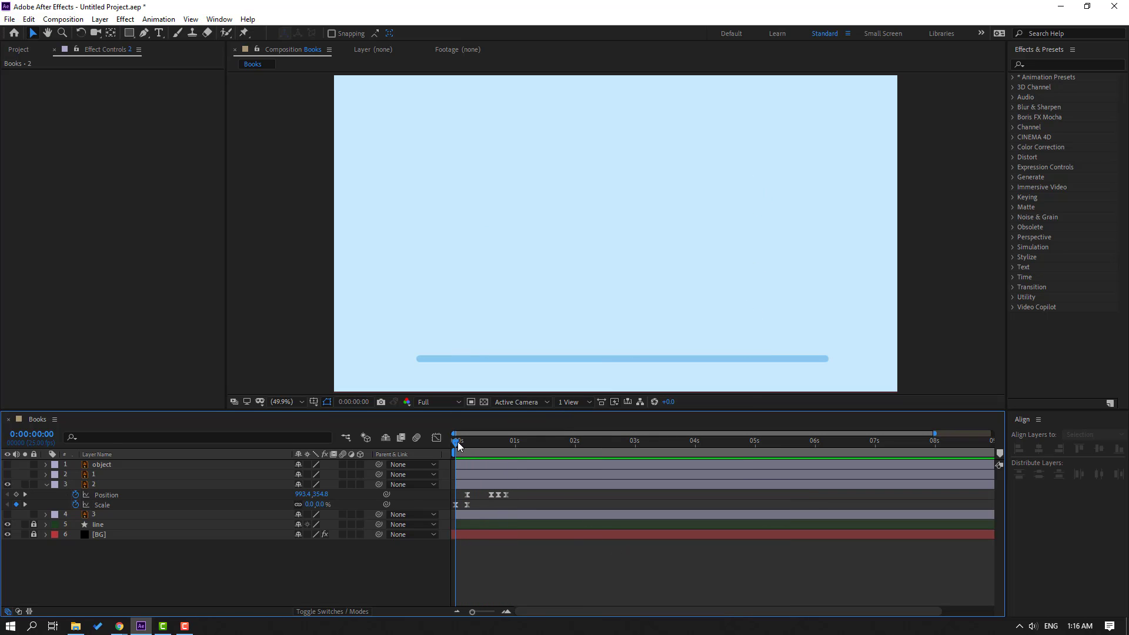
mouse_move(458, 443)
mouse_down()
mouse_move(470, 439)
mouse_move(438, 439)
mouse_up()
click(90, 484)
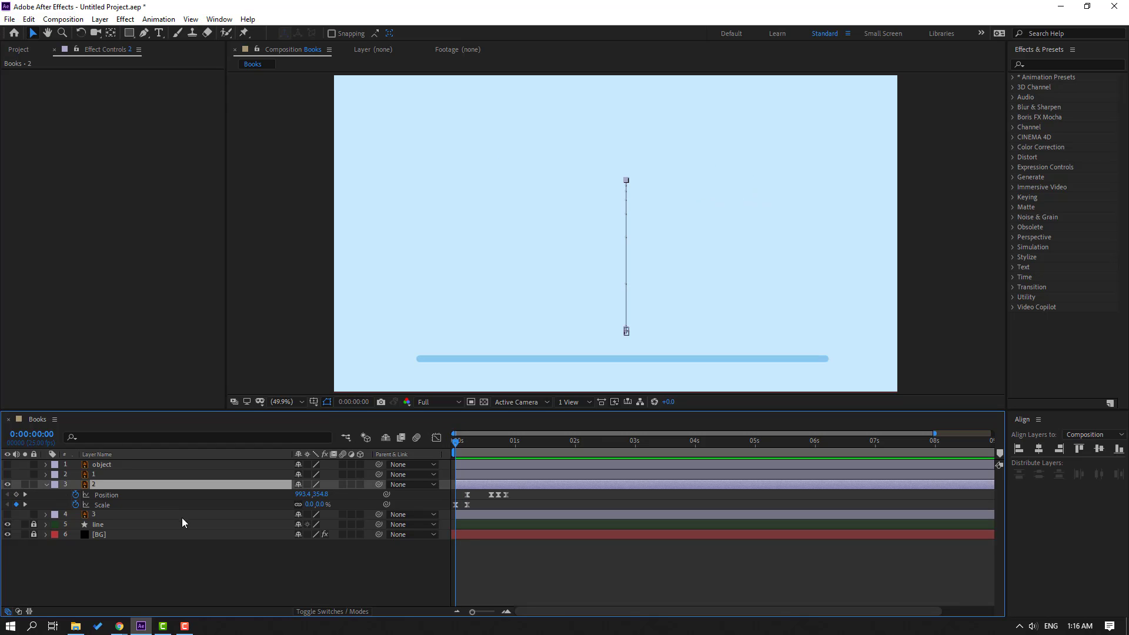
key(shift+r)
Keyframe book 2's Rotation at 25° on frame 0 and -10° on frame 6, then preview
click(75, 515)
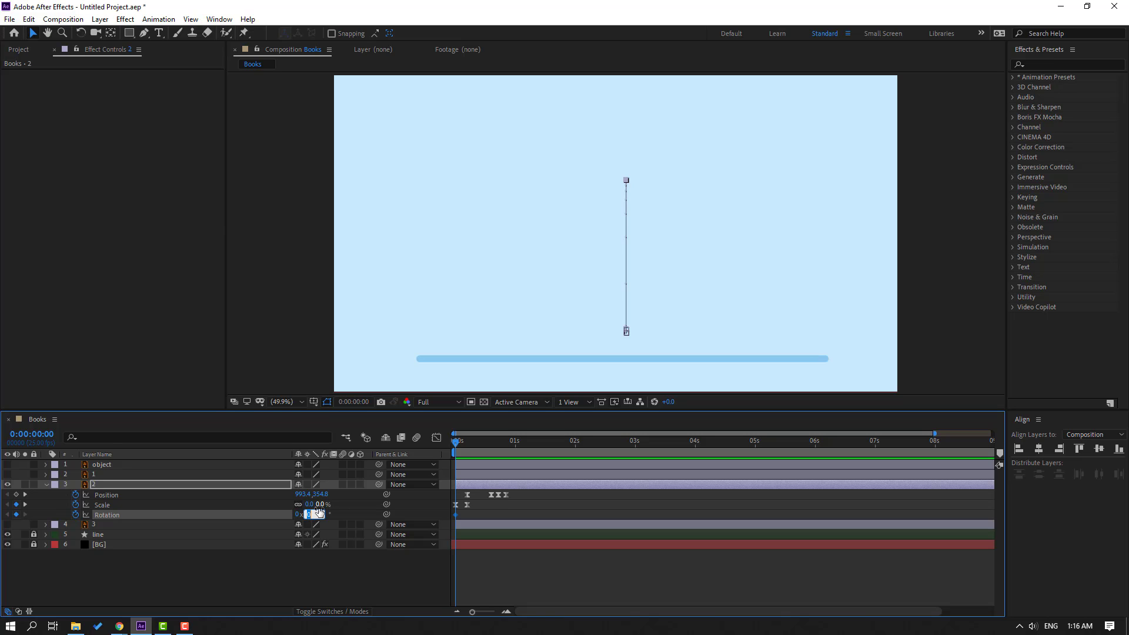
click(319, 513)
text(25)
key(Return)
drag(460, 439, 468, 439)
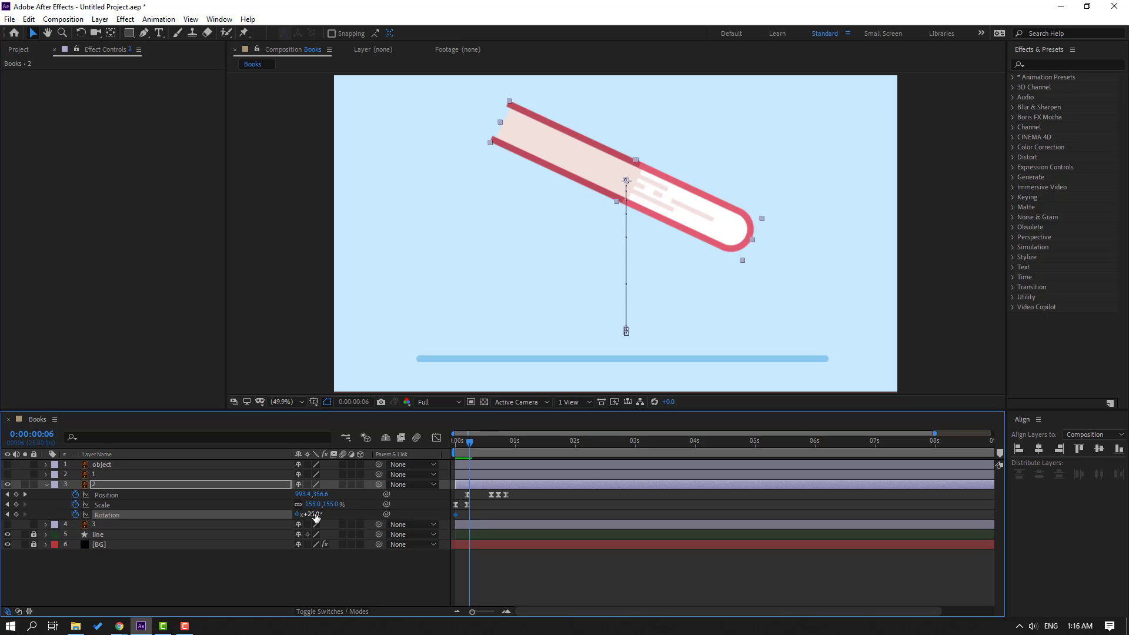
text(-10)
key(Return)
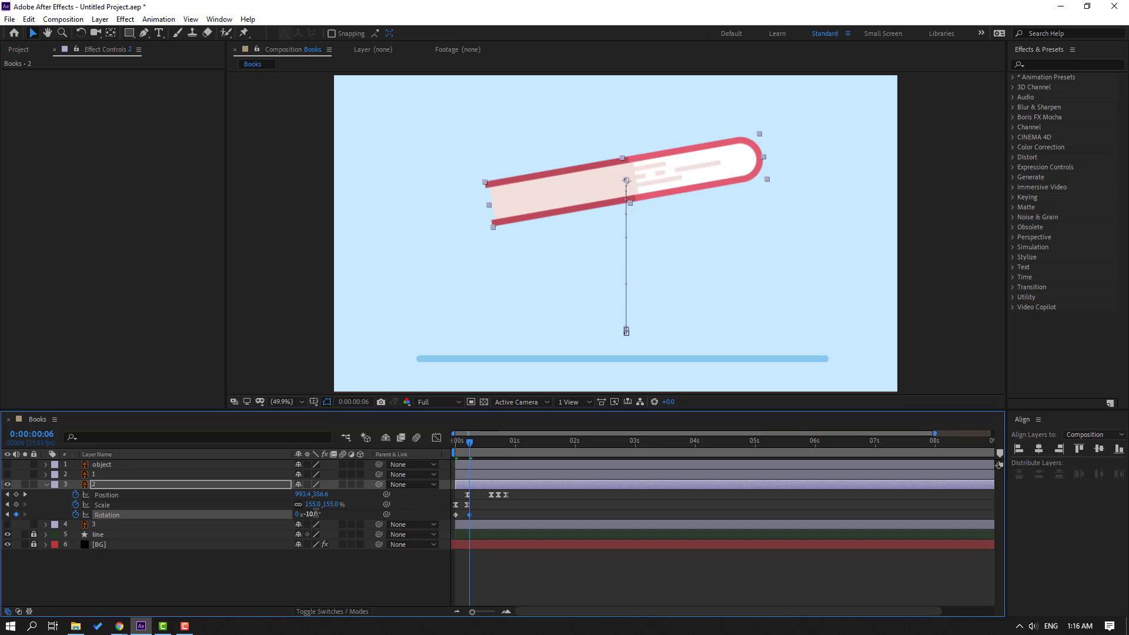
key(space)
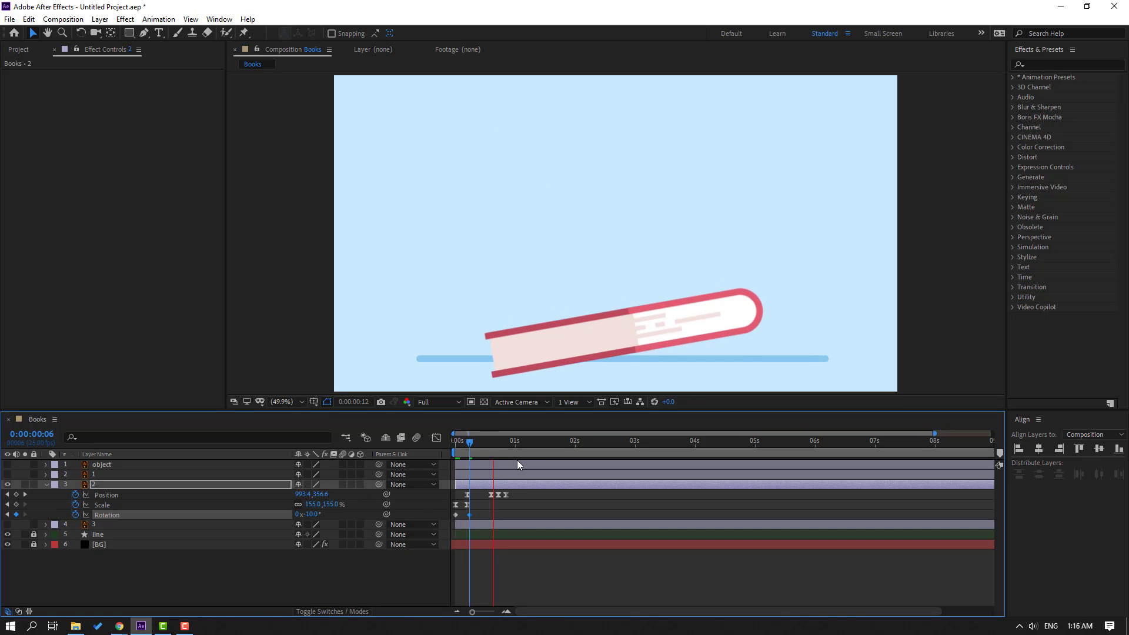
key(space)
Add Rotation keyframes of 2° at frame 14, -1° at frame 18 and 0° at frame 21
drag(471, 439, 489, 440)
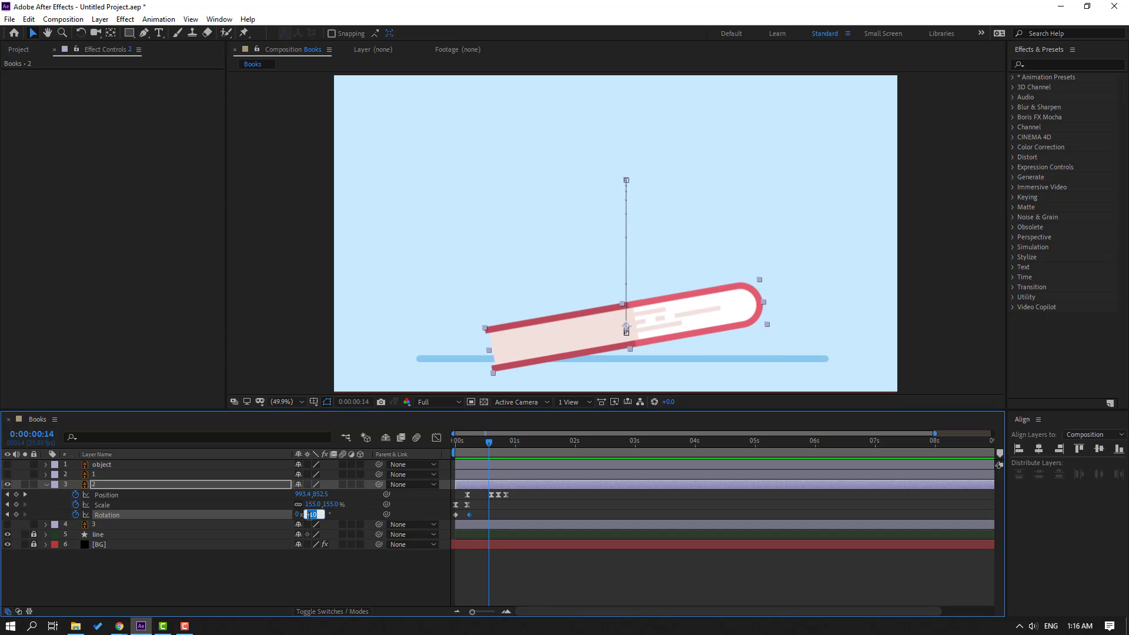
text(2)
key(Return)
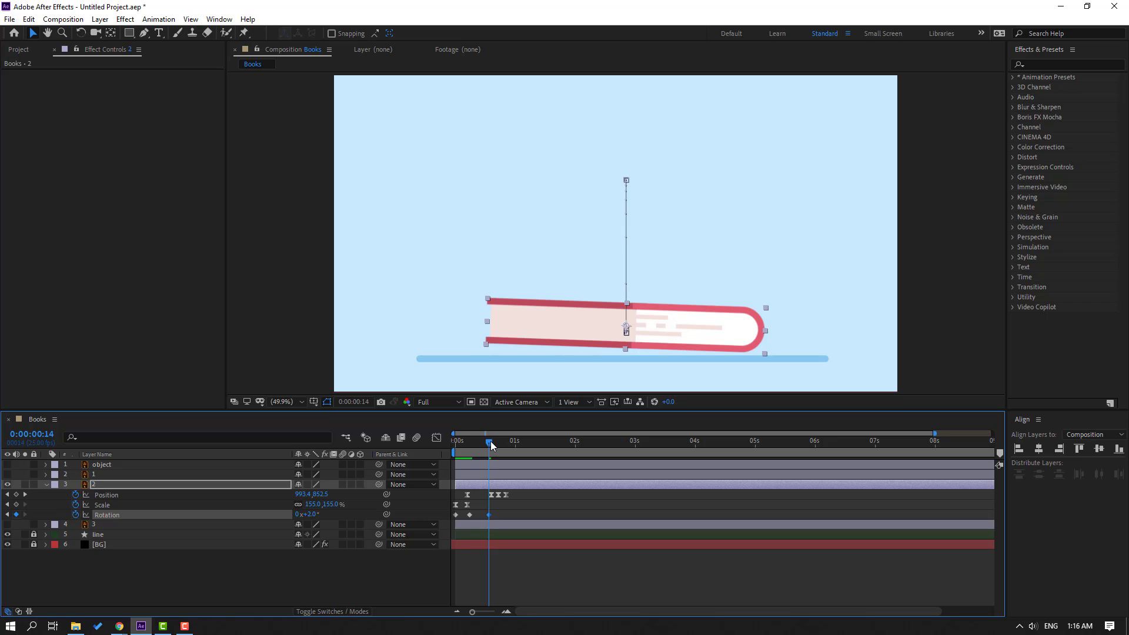
drag(491, 445, 499, 442)
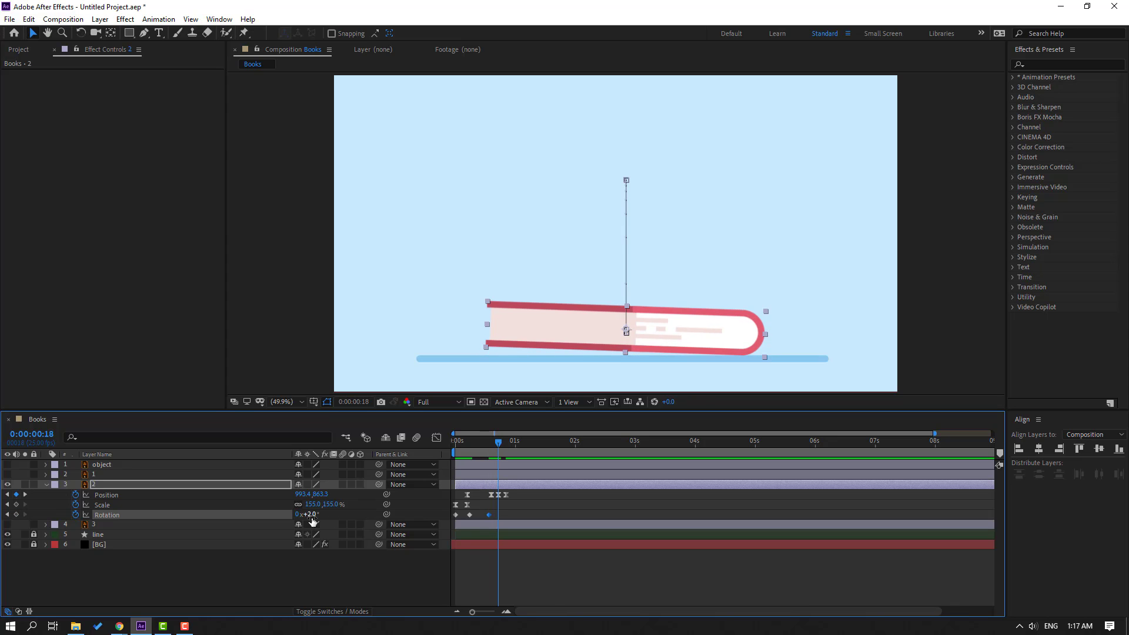
key(Return)
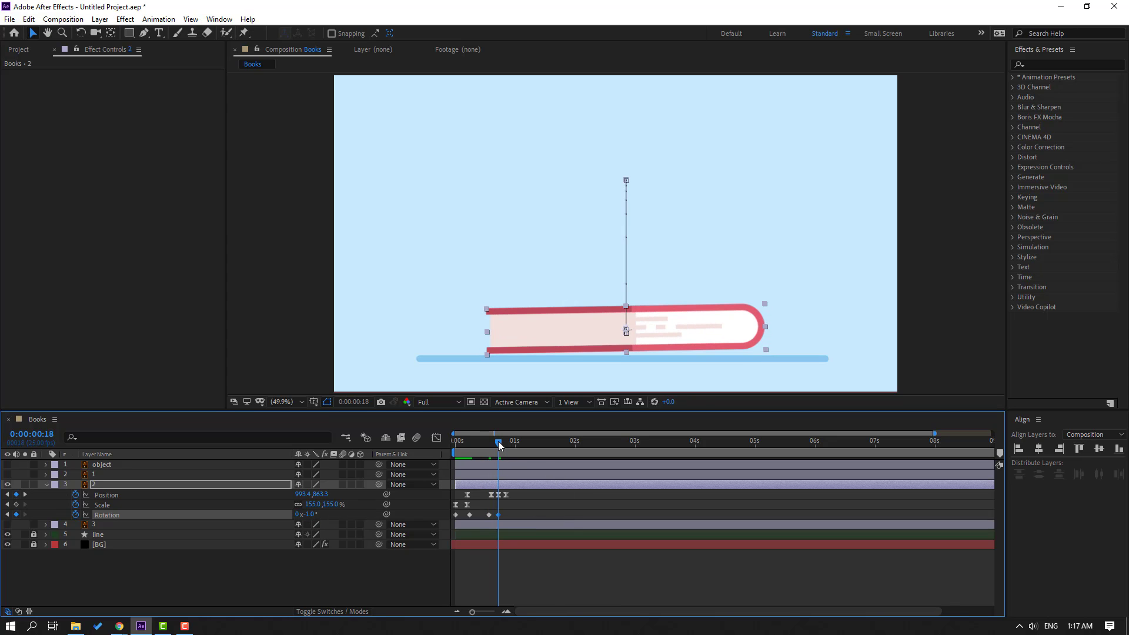
drag(499, 441, 505, 441)
click(311, 519)
text(0)
key(Return)
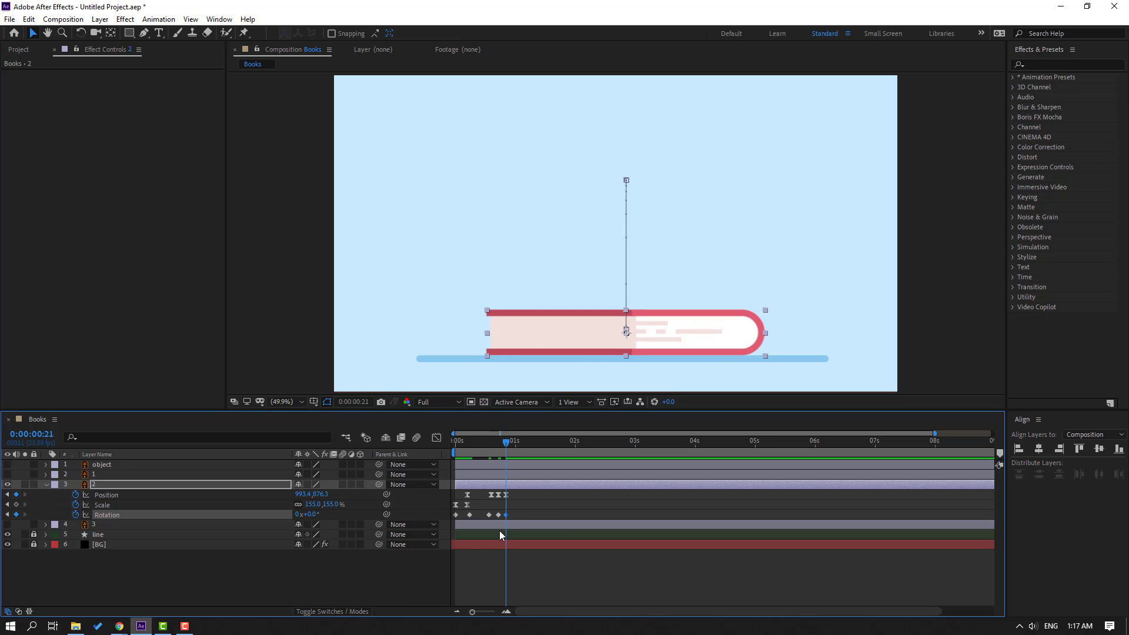
drag(520, 516, 450, 520)
Apply Easy Ease to the five Rotation keyframes and preview the swinging landing
right_click(455, 517)
mouse_move(523, 577)
click(623, 545)
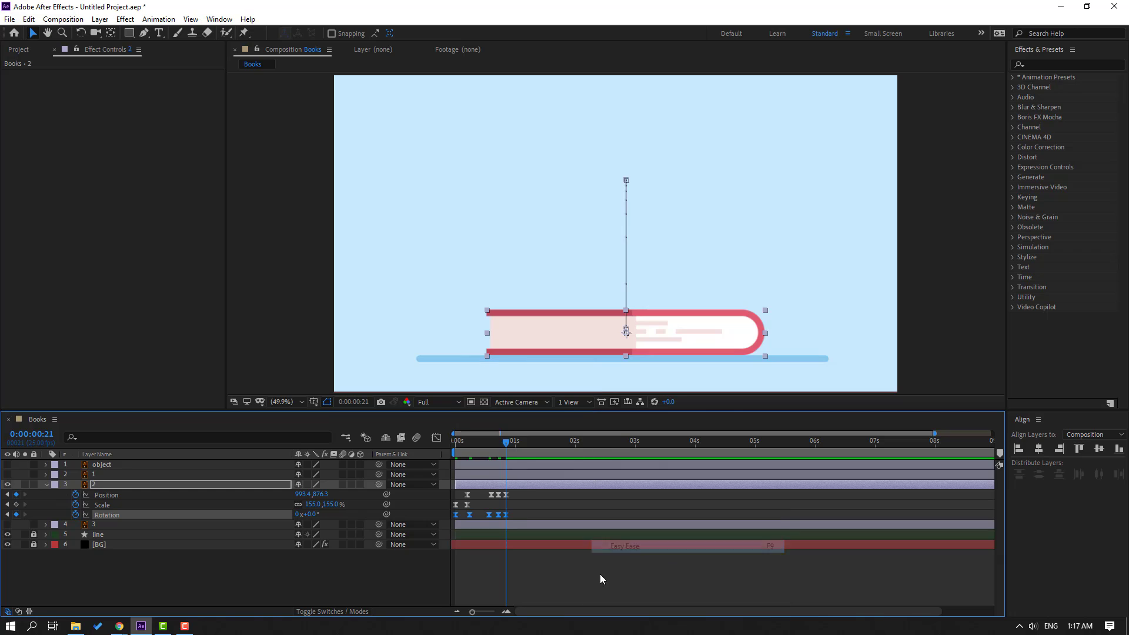
click(599, 573)
key(space)
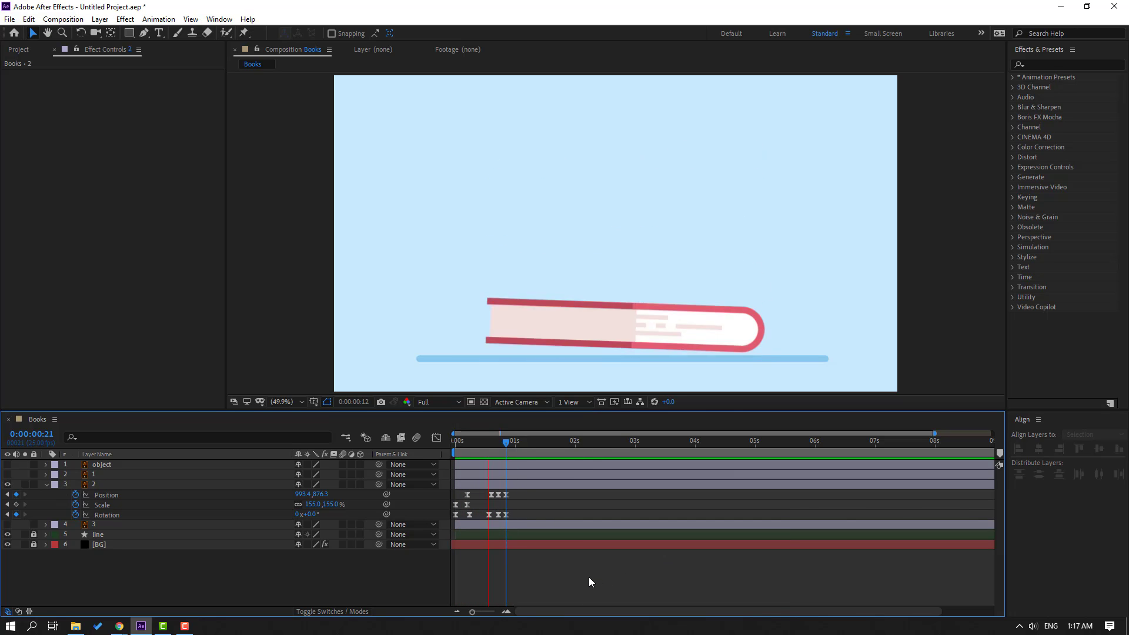
drag(505, 442, 443, 442)
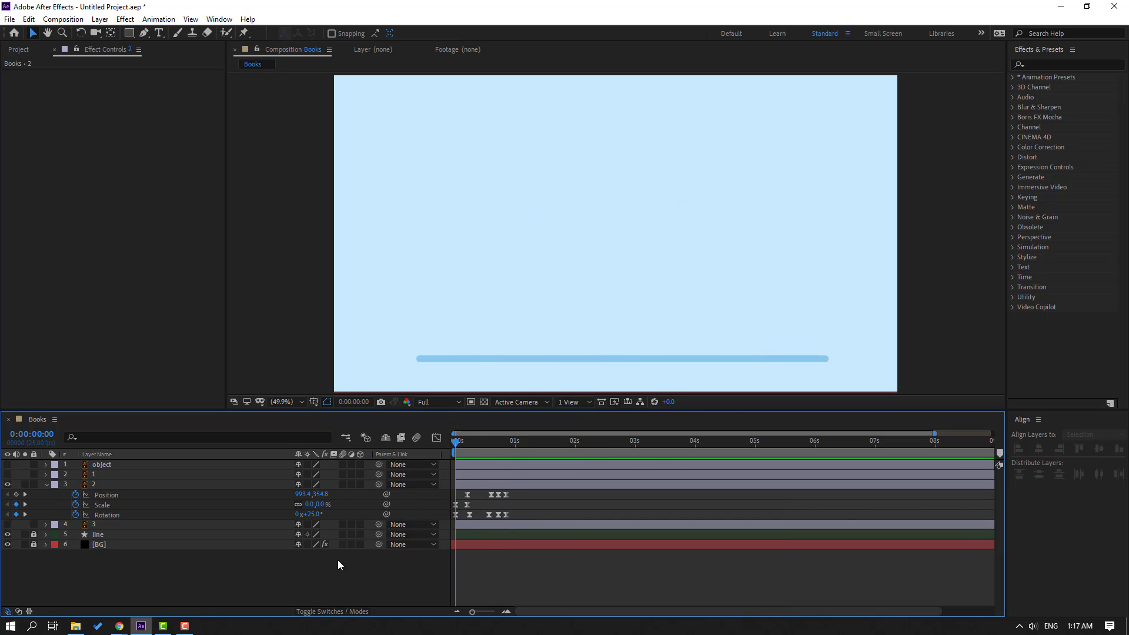
Set book 2's starting tilt to 15°, preview, then select all its keyframes and collapse layer 2
click(456, 515)
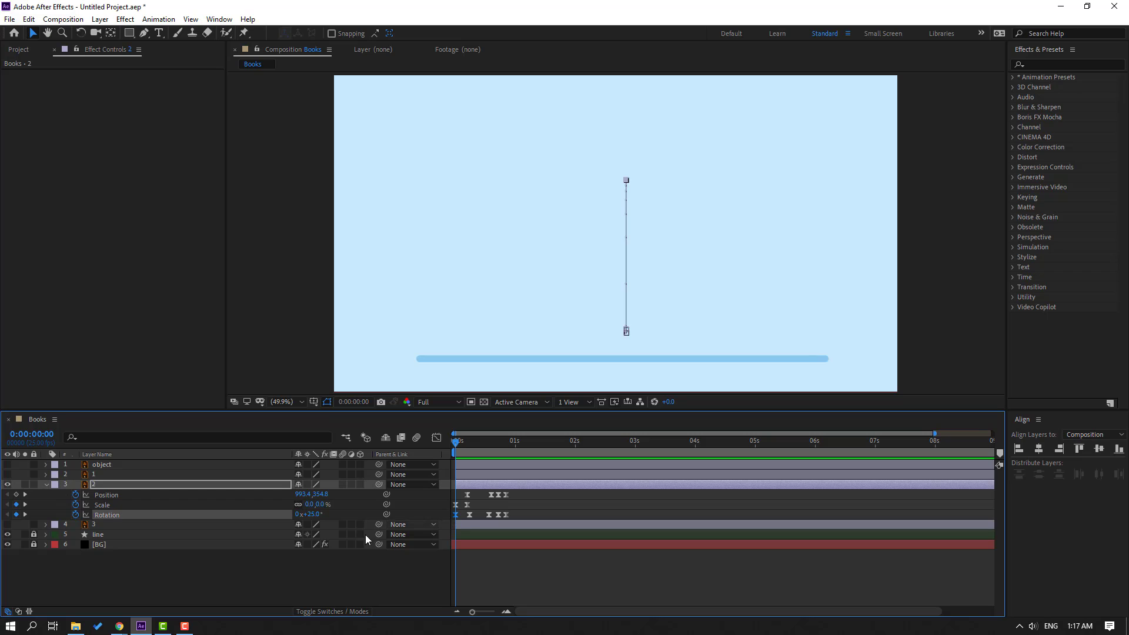
click(310, 515)
key(space)
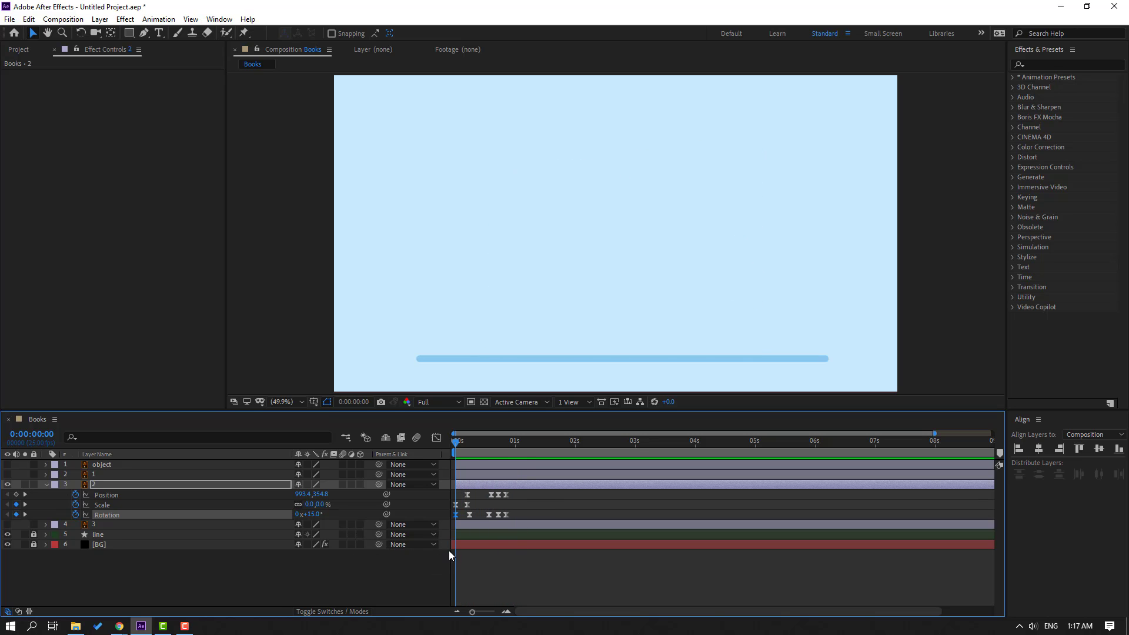
key(space)
drag(512, 492, 420, 516)
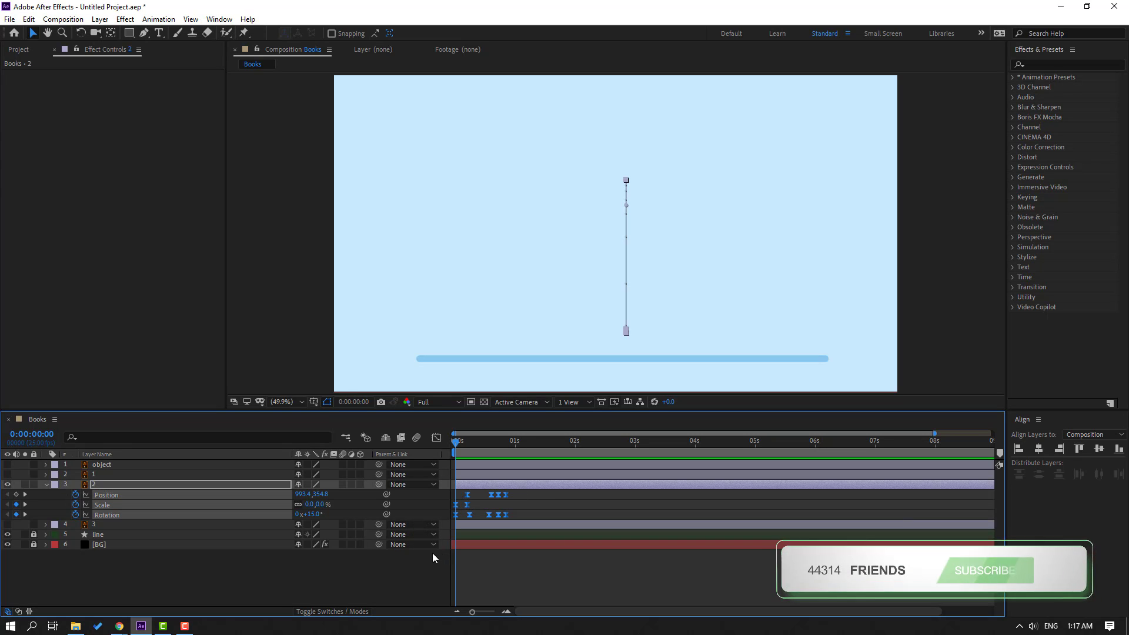
click(46, 485)
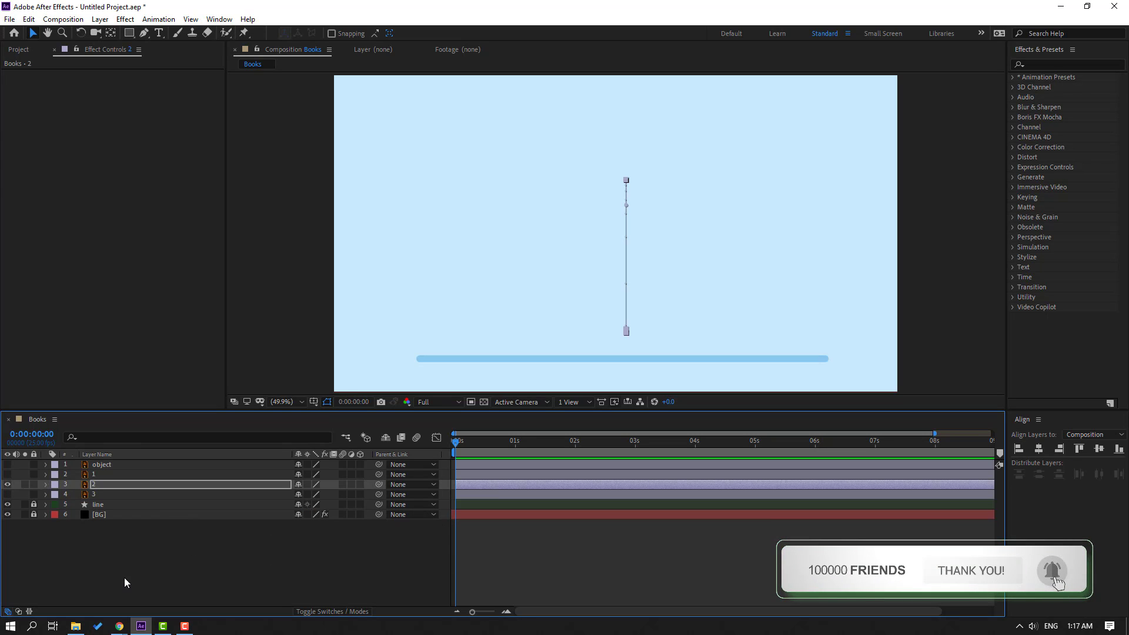
click(98, 495)
Show layer 3, paste the book drop animation onto it, and move it above layer 2
click(7, 495)
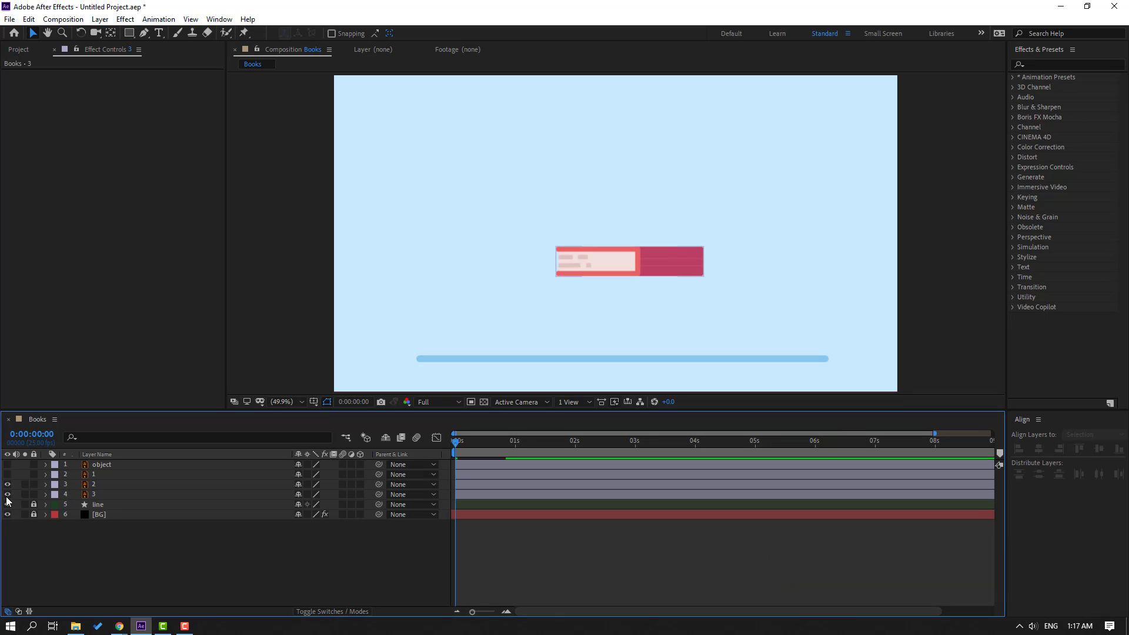
click(94, 494)
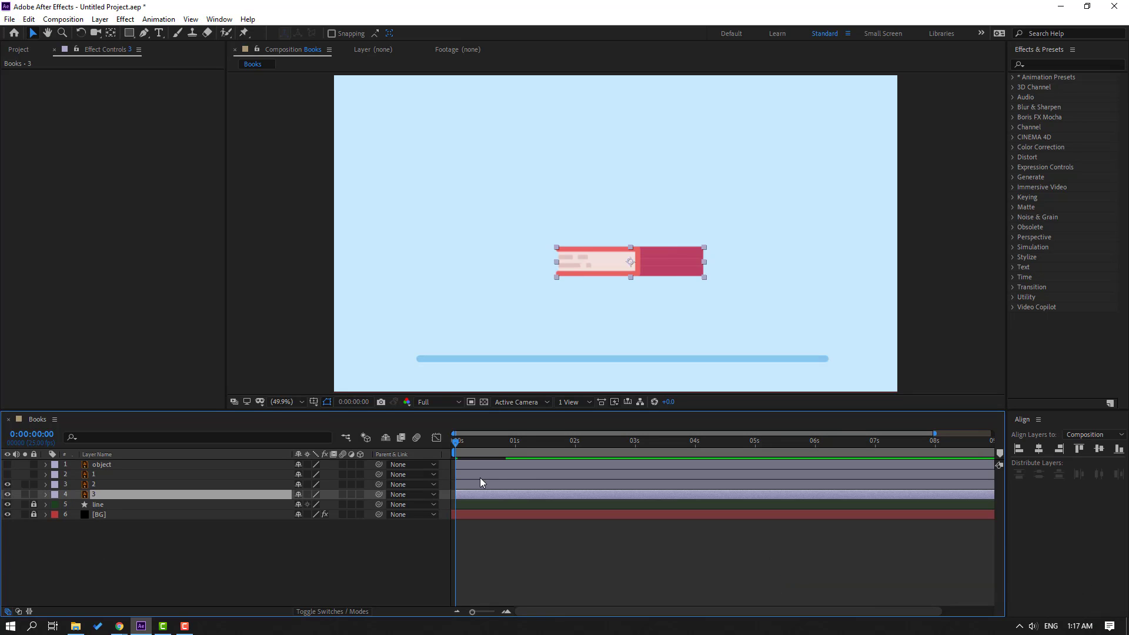
key(ctrl+v)
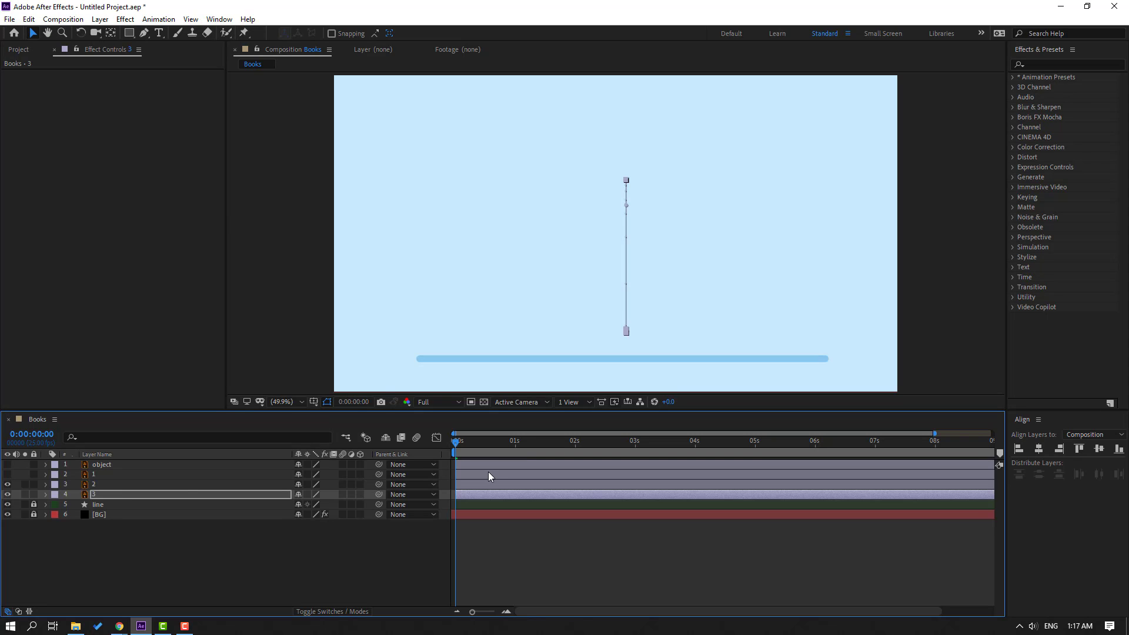
drag(461, 440, 511, 439)
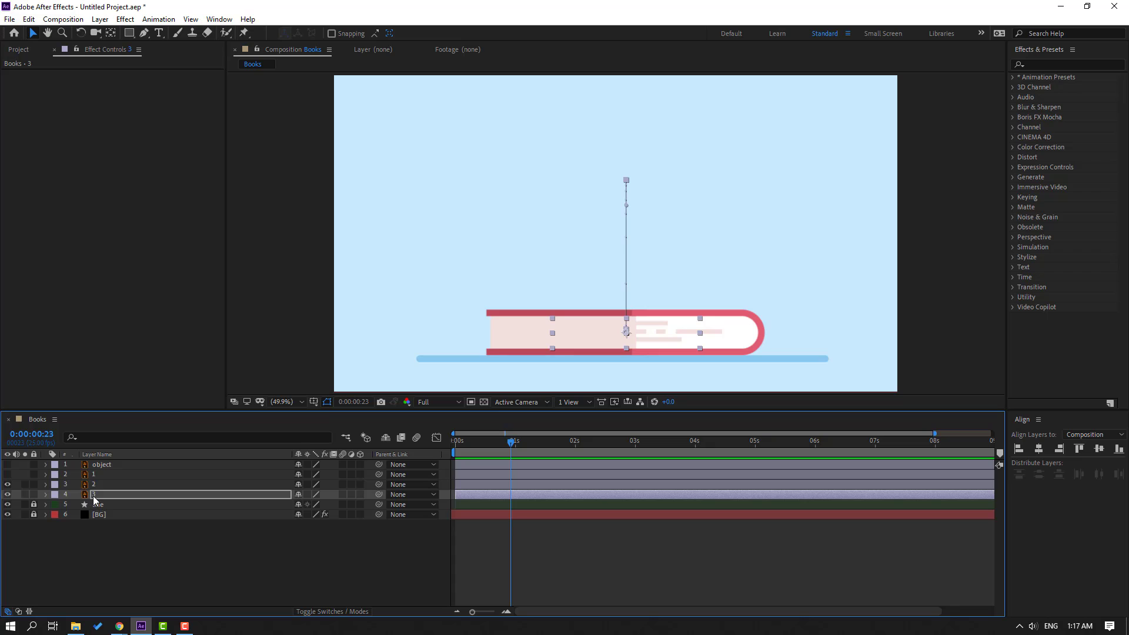
drag(92, 496, 104, 481)
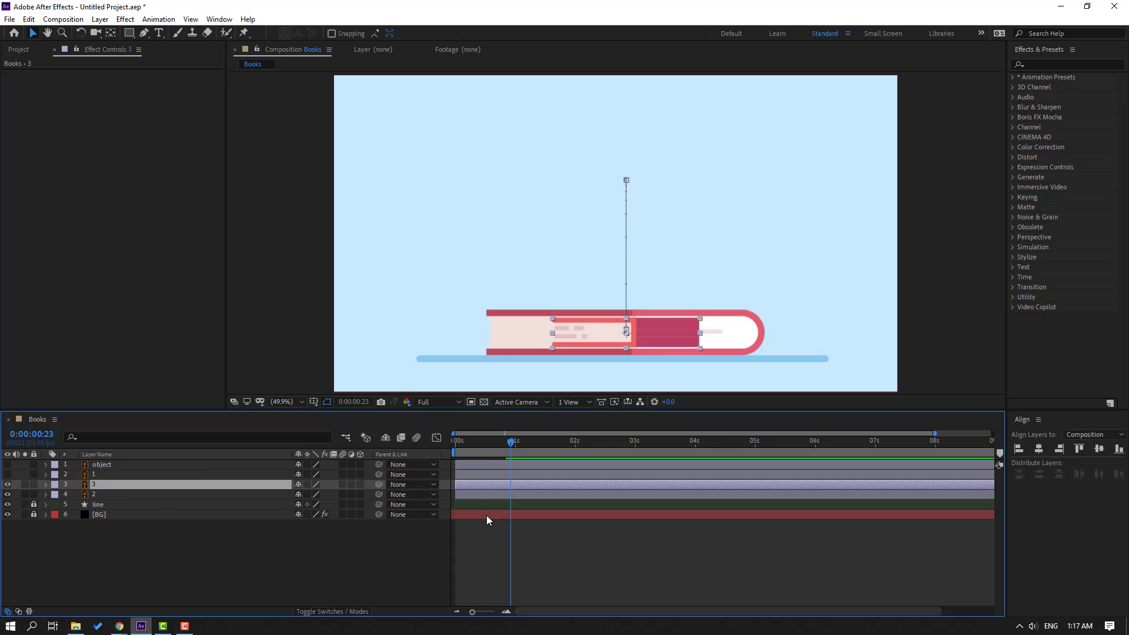
Raise layer 3's landing Position keyframes so the small book rests above the large book, then preview
key(p)
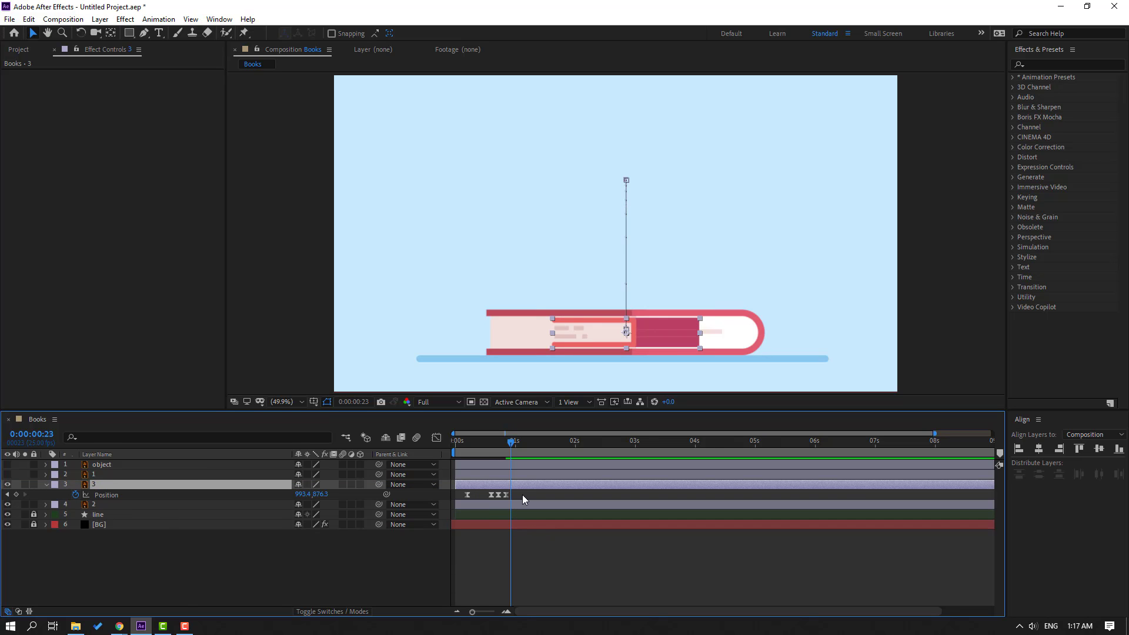
drag(520, 495, 449, 499)
key(equal)
key(equal)
drag(515, 518, 589, 521)
click(565, 443)
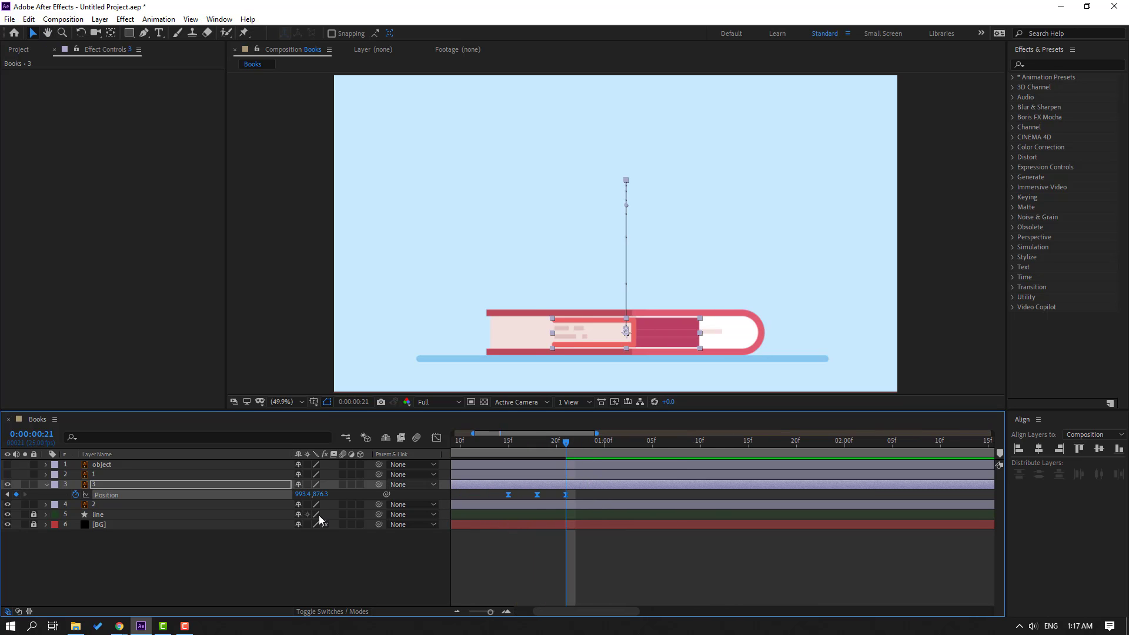
drag(320, 494, 294, 495)
drag(251, 498, 121, 508)
scroll(630, 304, down, 2)
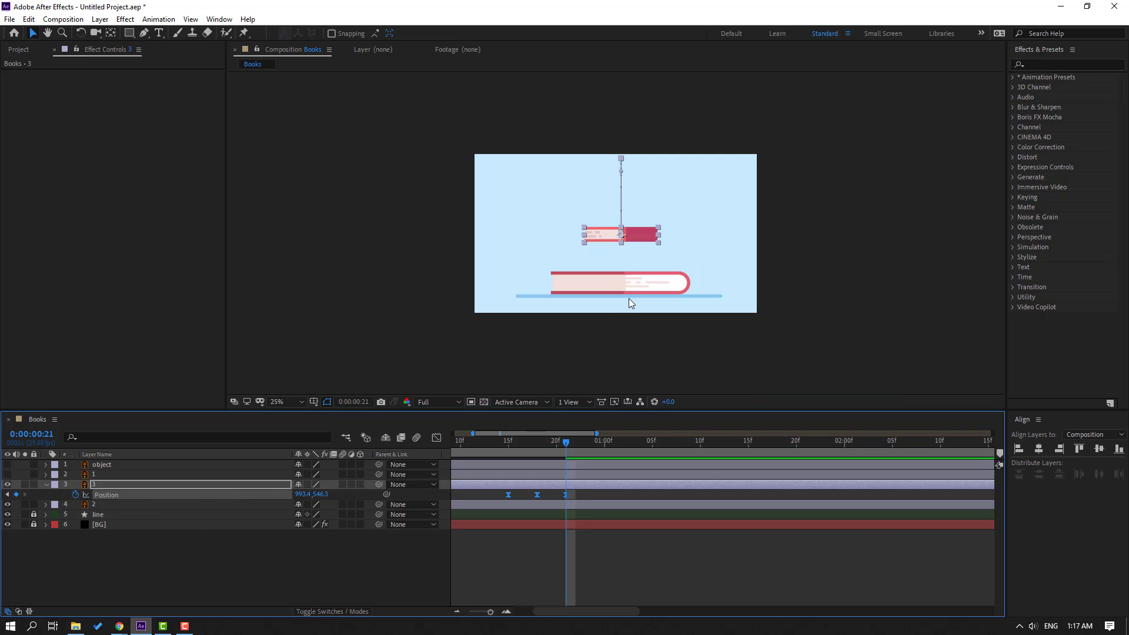
key(space)
key(space)
key(space)
key(space)
scroll(643, 532, left, 3)
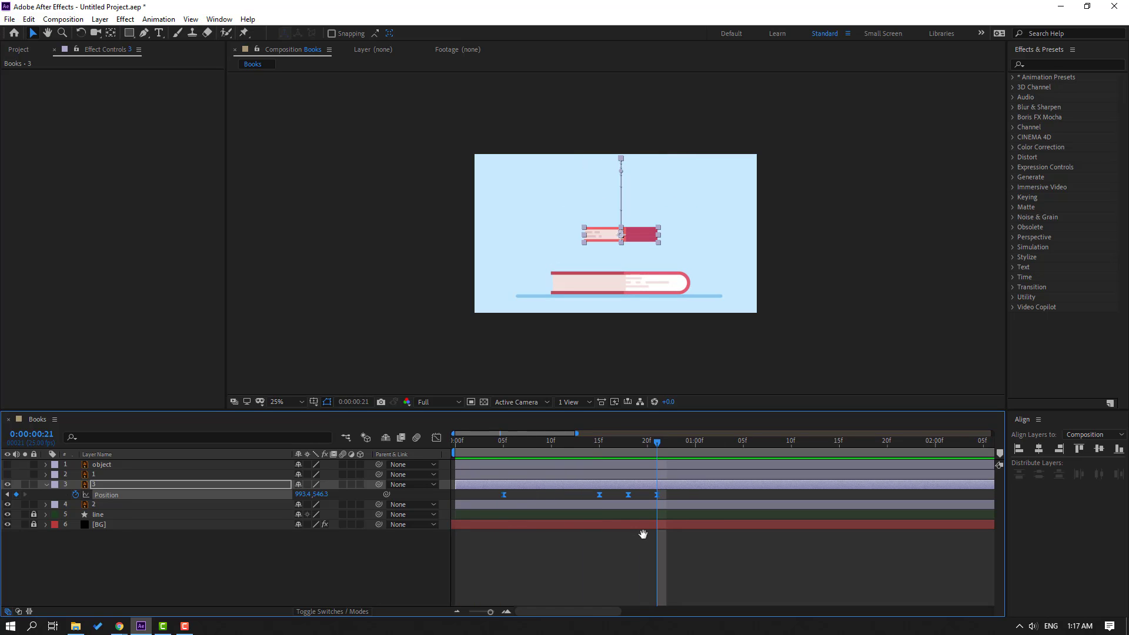
click(99, 475)
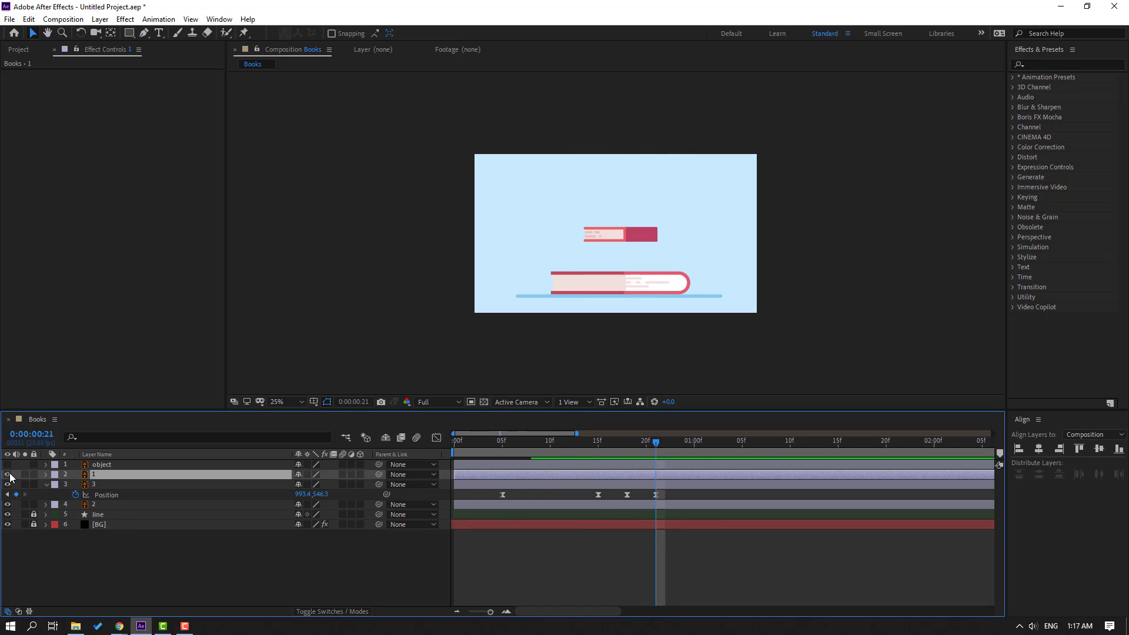
Show the blue book and paste the pink book's drop keyframes onto it at frame 0
click(7, 474)
key(period)
key(period)
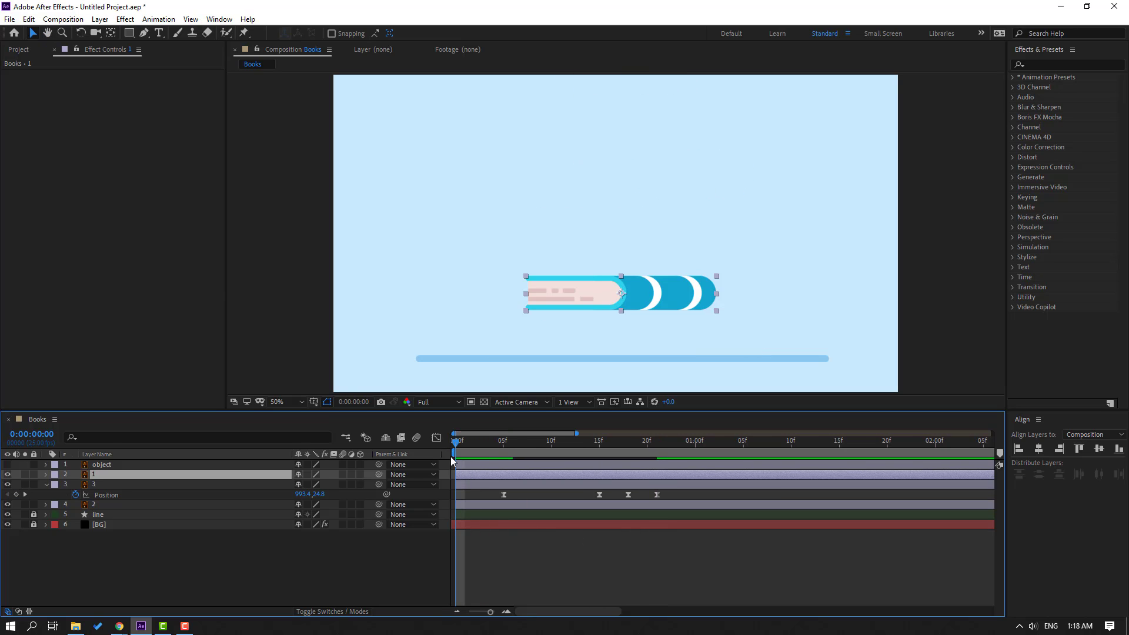
key(Home)
key(Return)
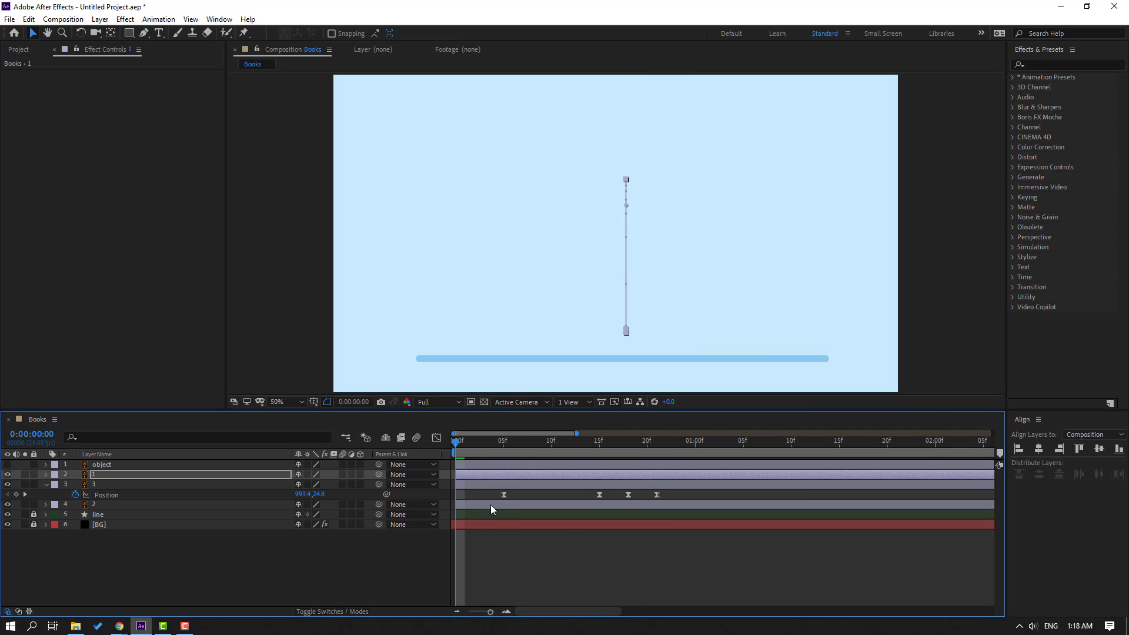
key(ctrl+v)
Raise the blue book's keyframes to about Y 740 so it lands on the red book
drag(678, 482, 494, 486)
drag(475, 444, 656, 443)
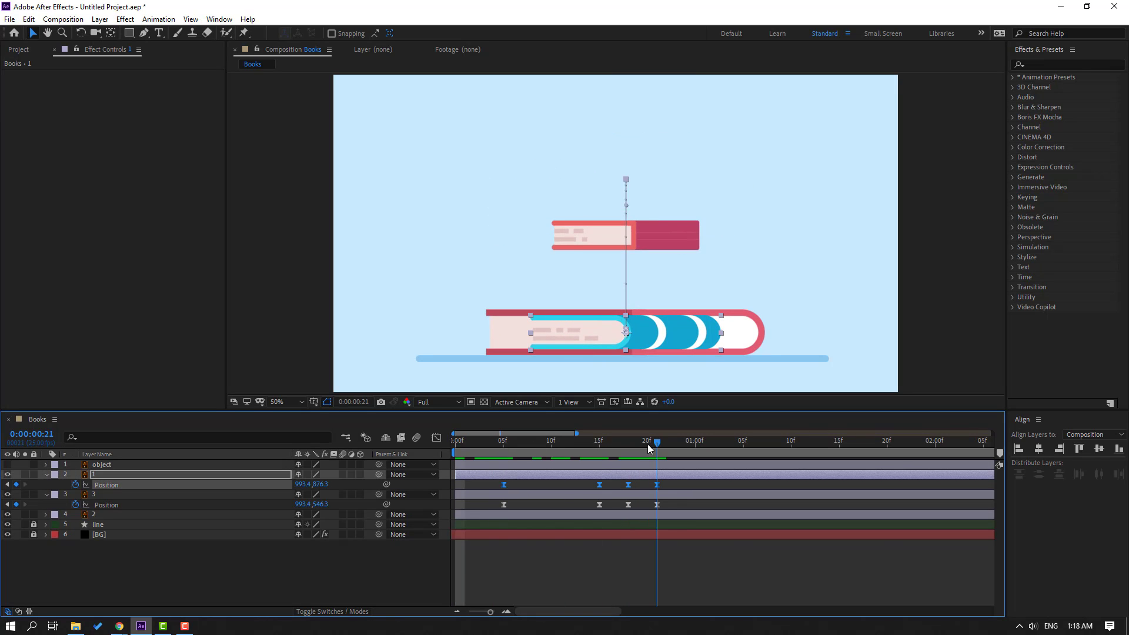
drag(322, 488, 231, 498)
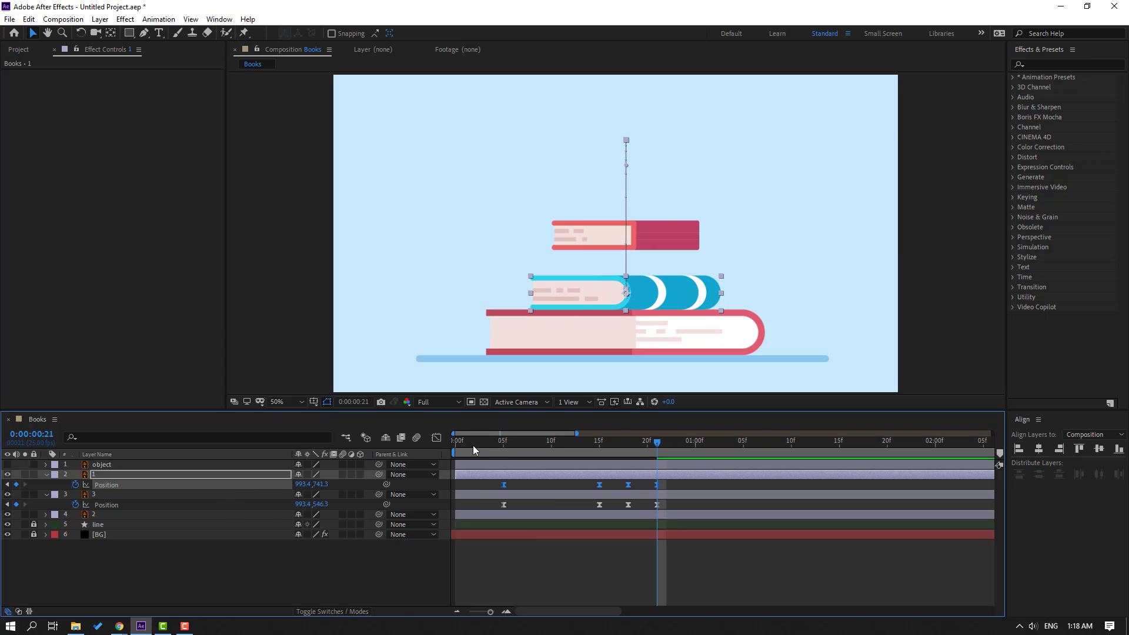
mouse_move(473, 446)
mouse_down()
mouse_move(626, 442)
mouse_move(491, 446)
mouse_up()
click(530, 570)
key(minus)
key(minus)
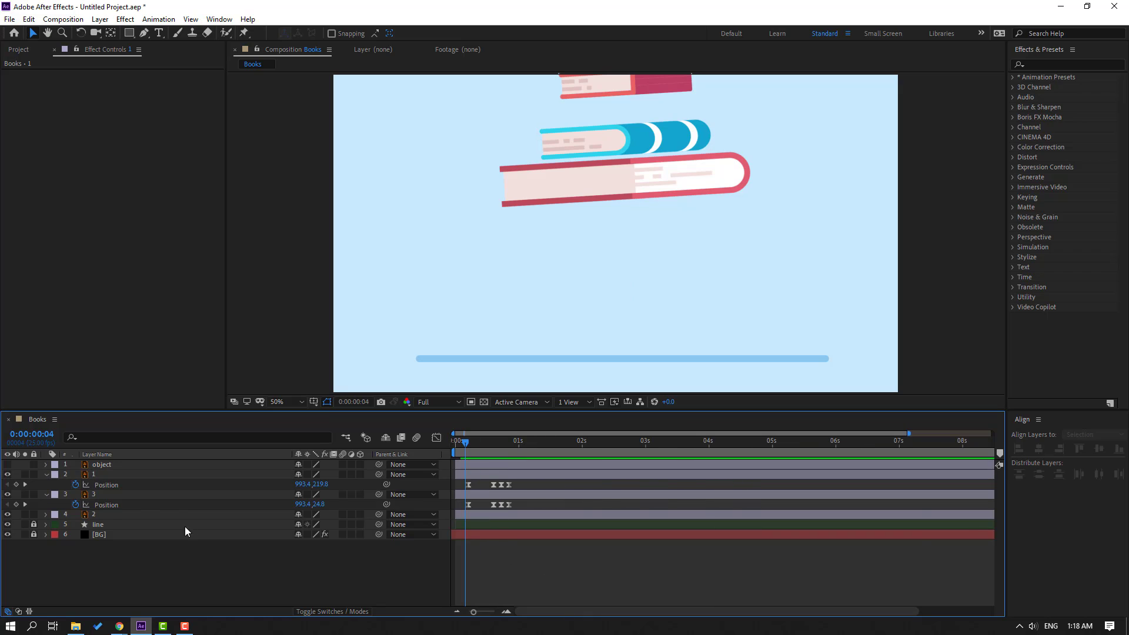
click(47, 476)
click(47, 485)
Move the blue book's layer below the pink book's in the layer stack
key(Home)
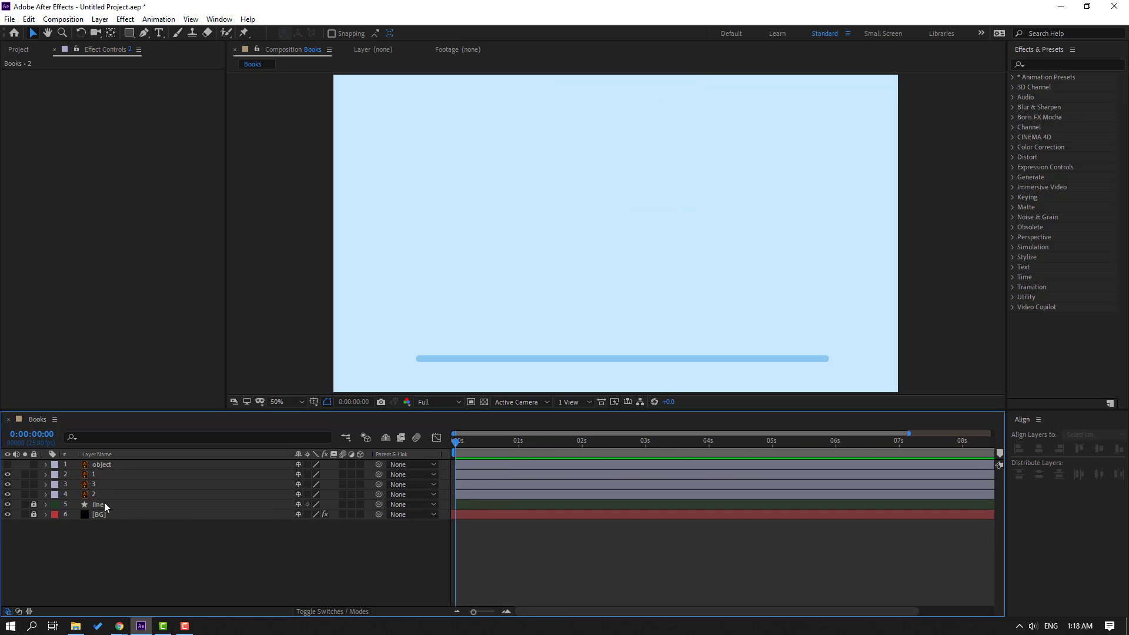
click(103, 497)
drag(458, 449, 500, 445)
click(94, 485)
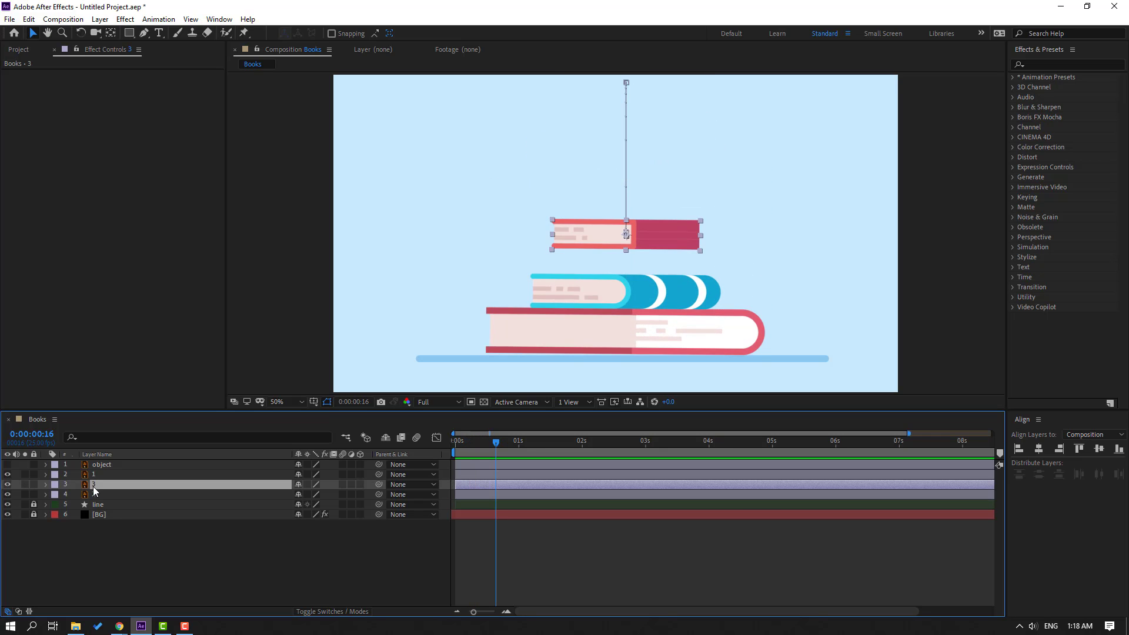
click(111, 475)
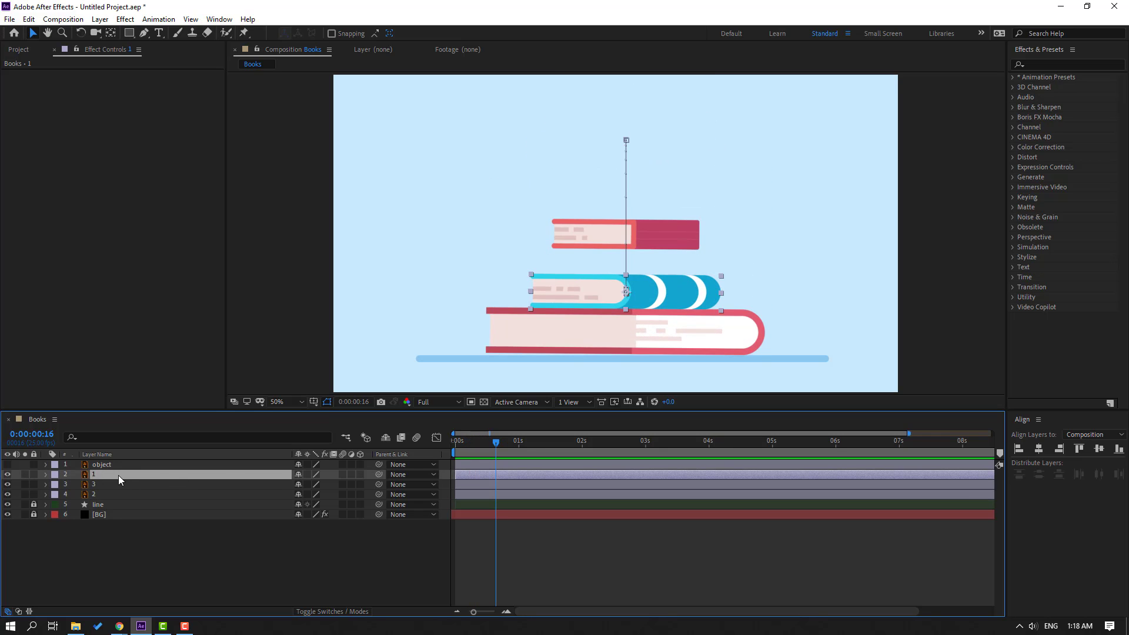
drag(119, 479, 122, 494)
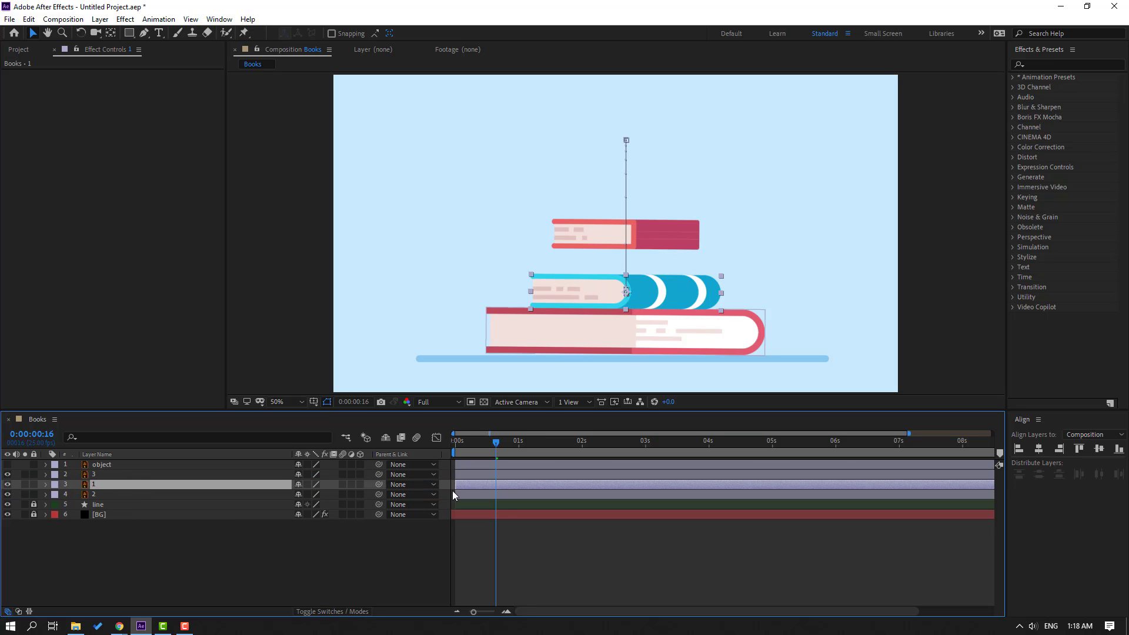
Delay the blue book's entrance by about 0.4 seconds, fit the view, and preview the staggered drop
drag(475, 486, 515, 478)
click(89, 475)
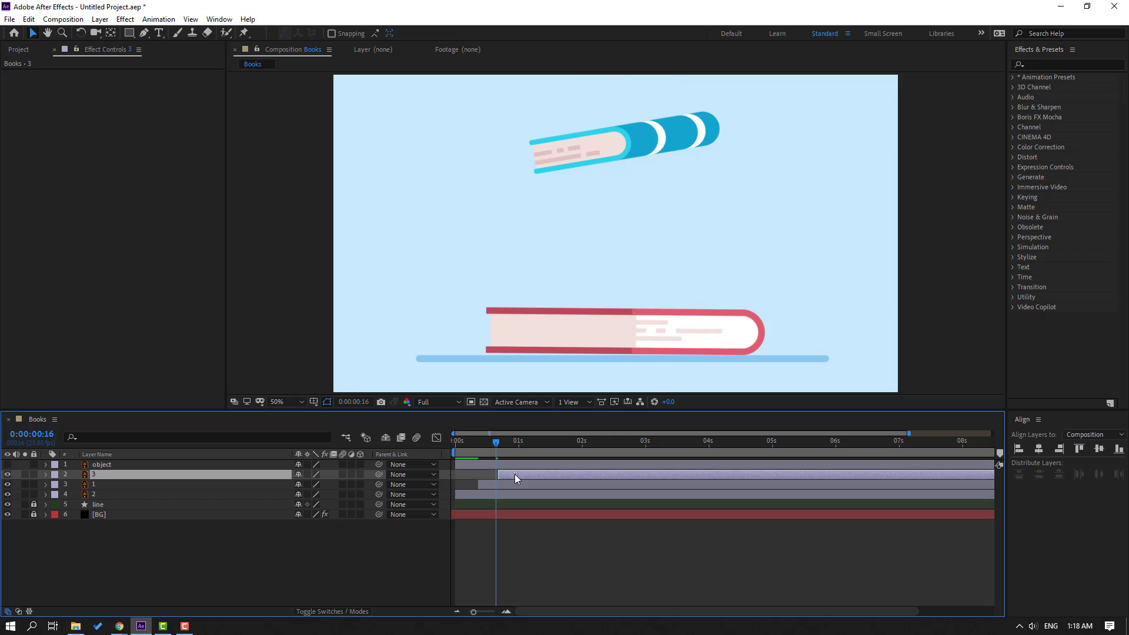
click(300, 401)
click(312, 204)
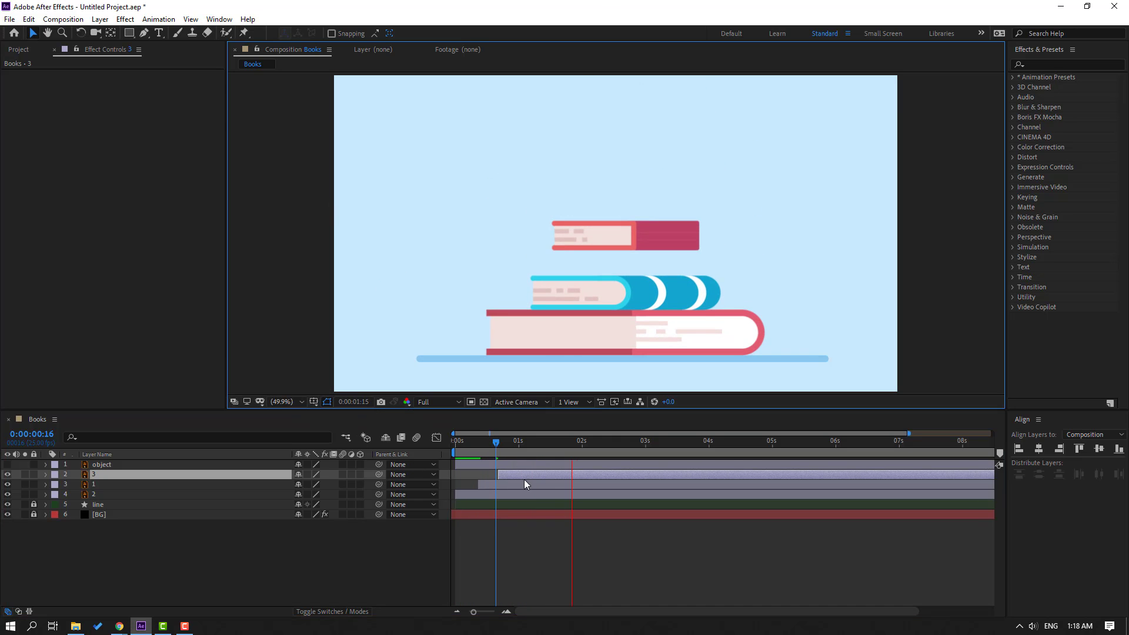
key(space)
click(577, 446)
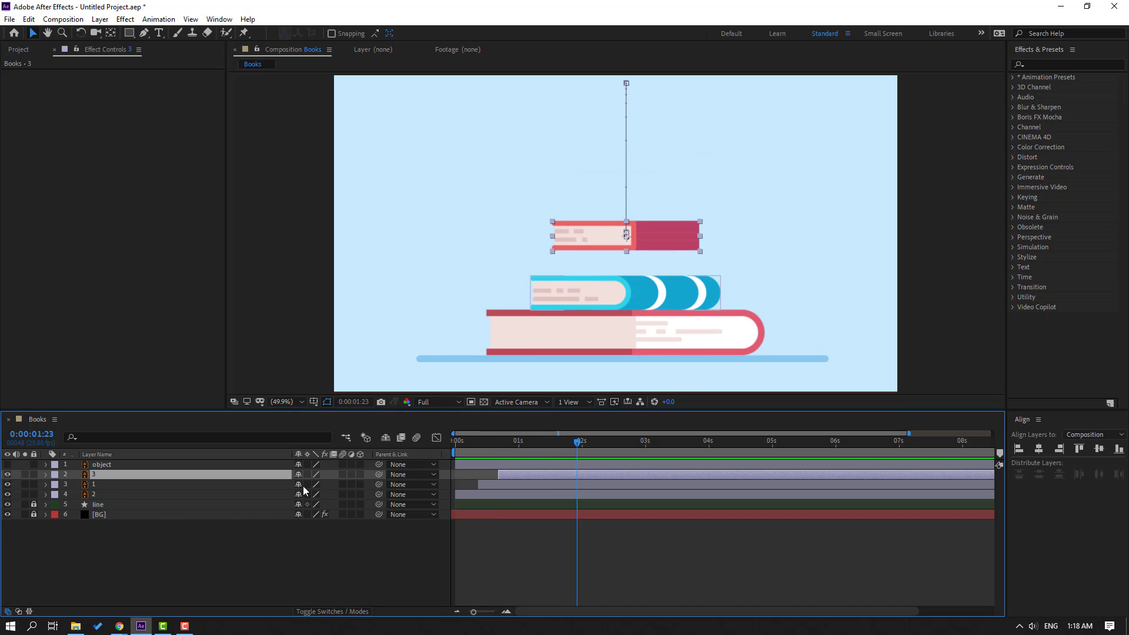
Lower the pink book's Position keyframes to about Y 632 so it lands on the blue book
key(u)
drag(576, 482, 469, 488)
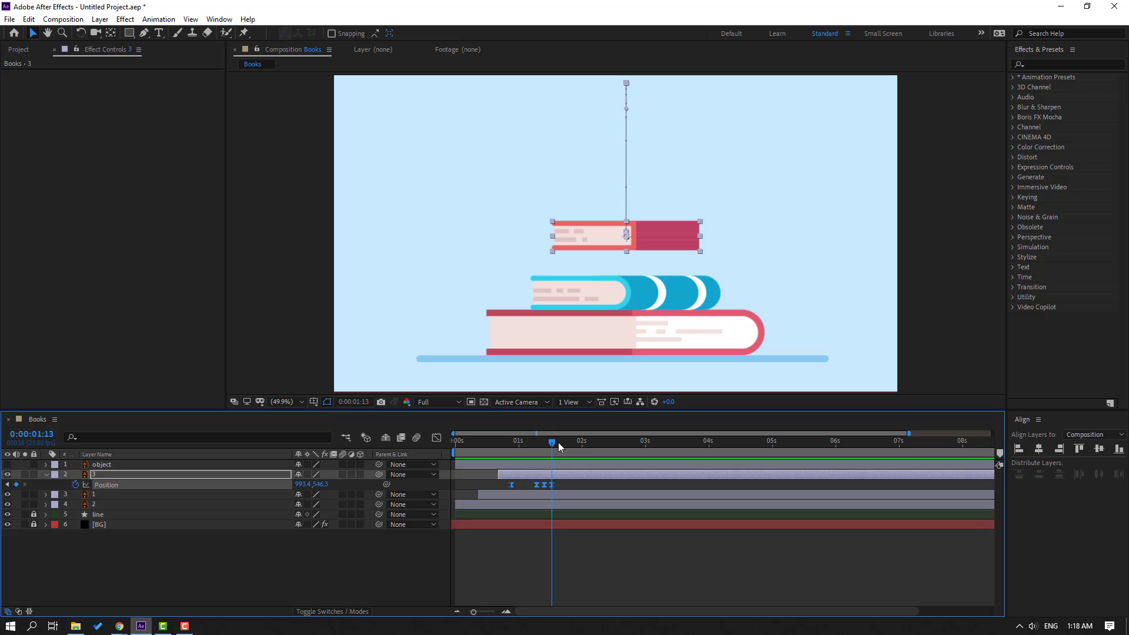
key(equal)
key(equal)
drag(322, 484, 375, 483)
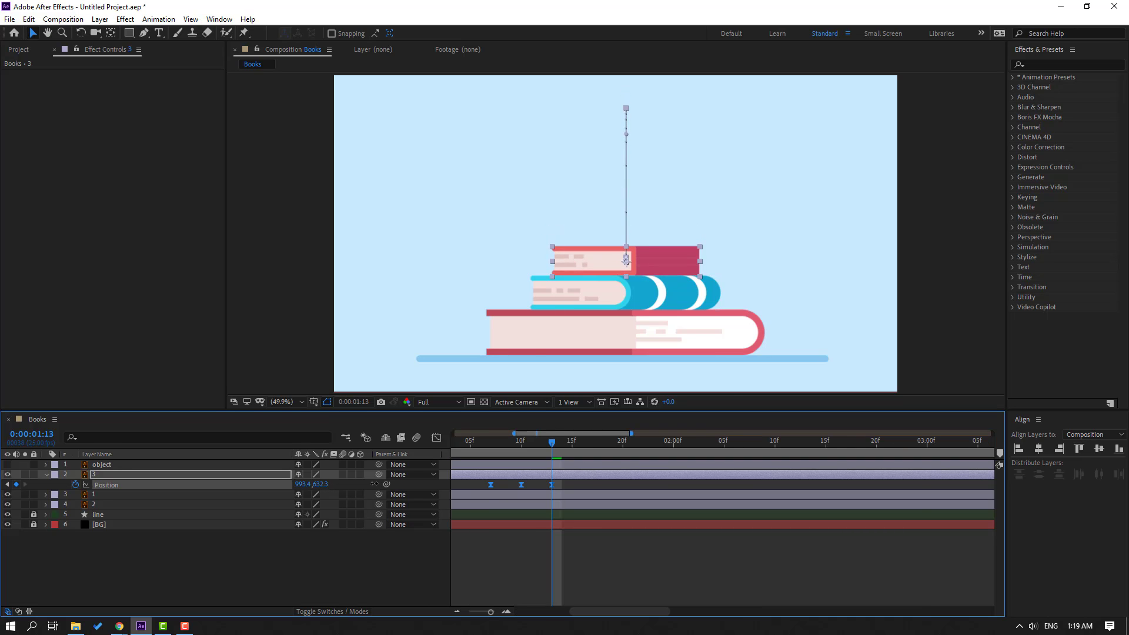
key(space)
scroll(514, 304, down, 2)
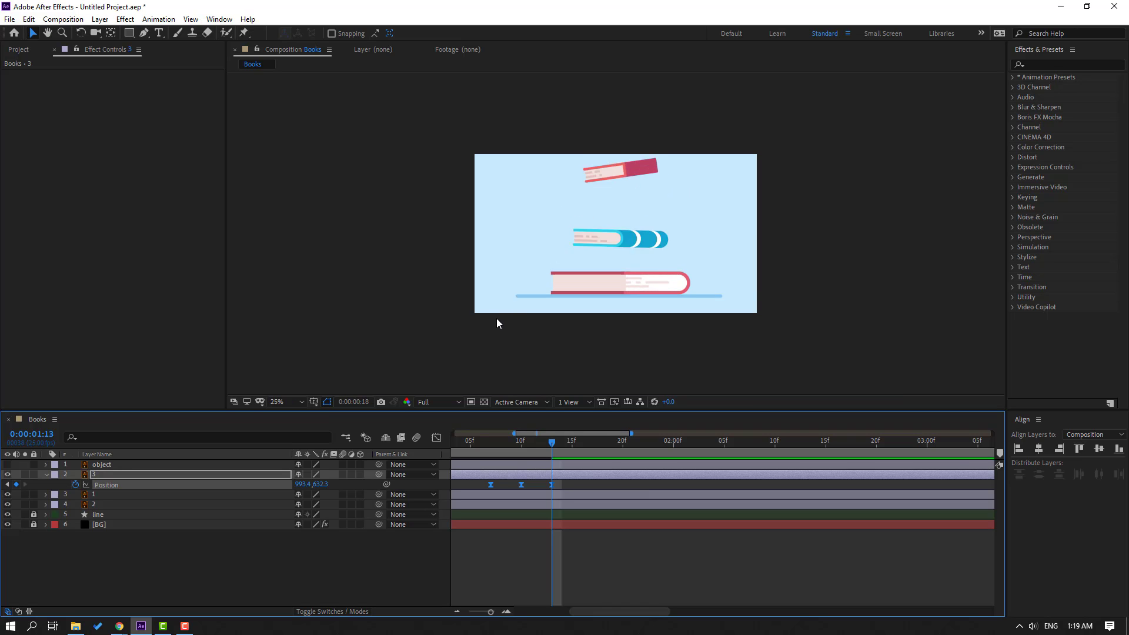
key(space)
key(minus)
key(minus)
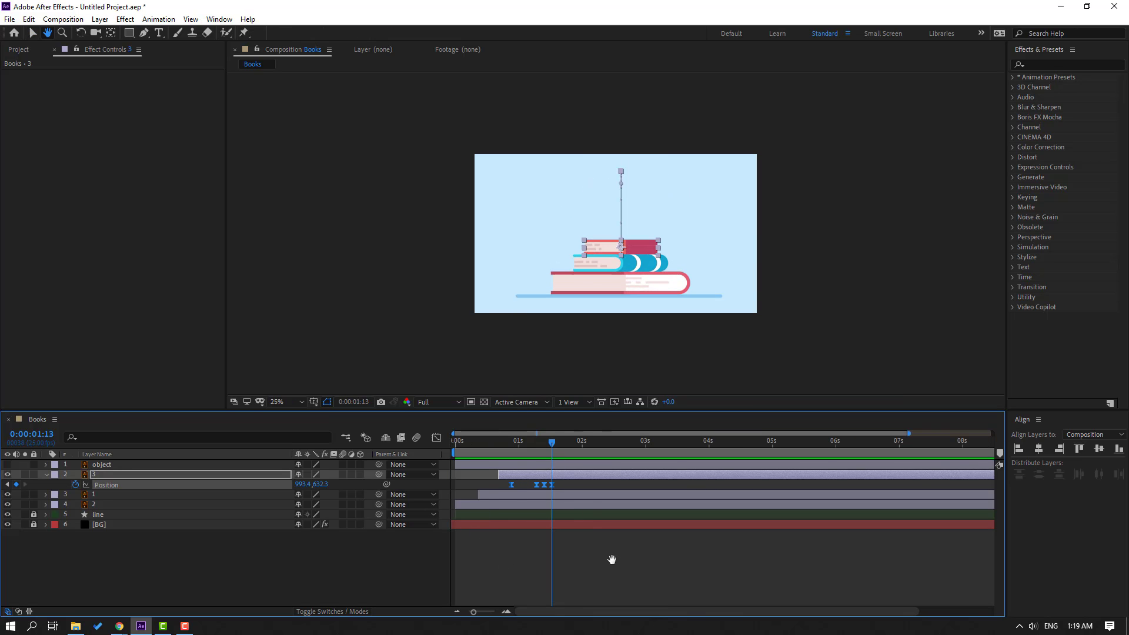
click(46, 474)
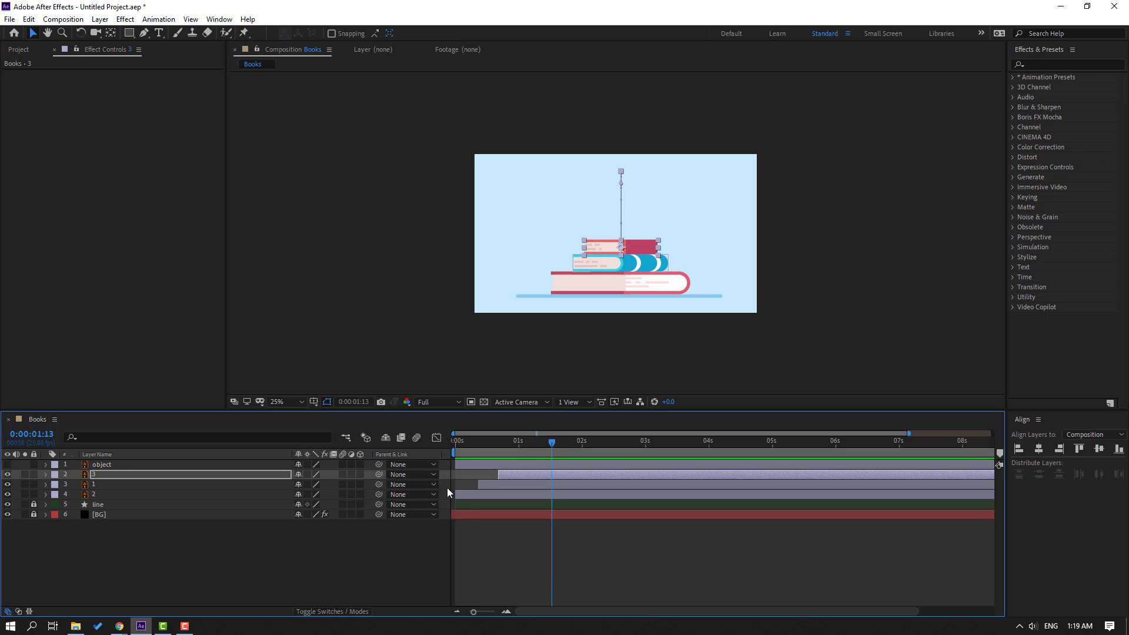
Slide the blue and pink book layers earlier (around frames 5 and 9) and preview in a fitted view
key(Home)
key(equal)
key(equal)
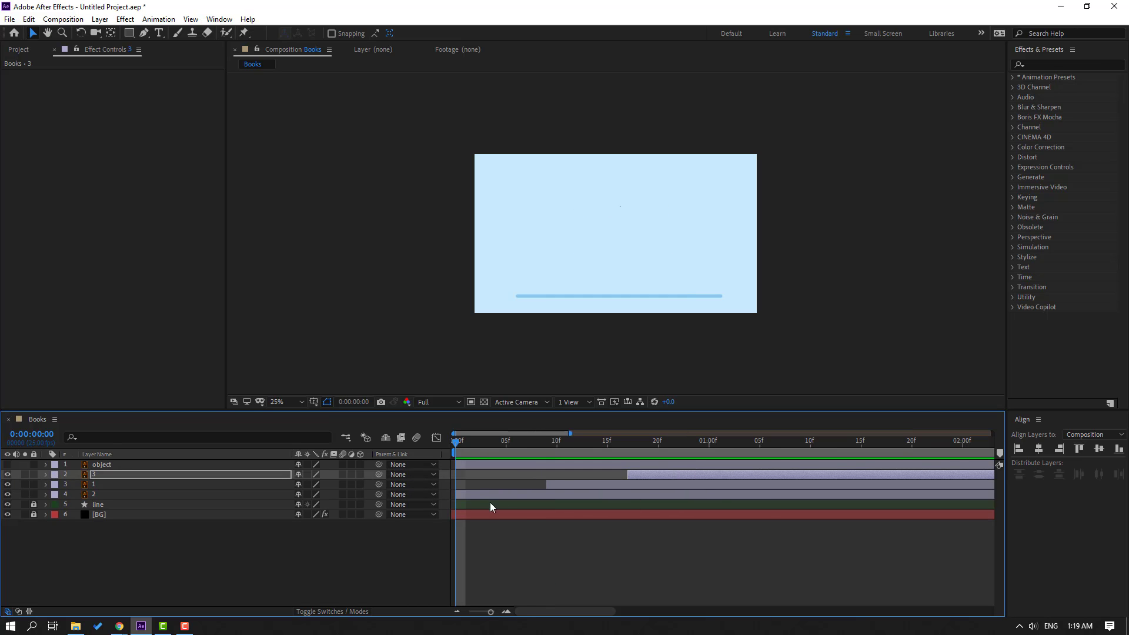
drag(561, 490, 521, 489)
drag(465, 444, 568, 445)
drag(644, 475, 568, 478)
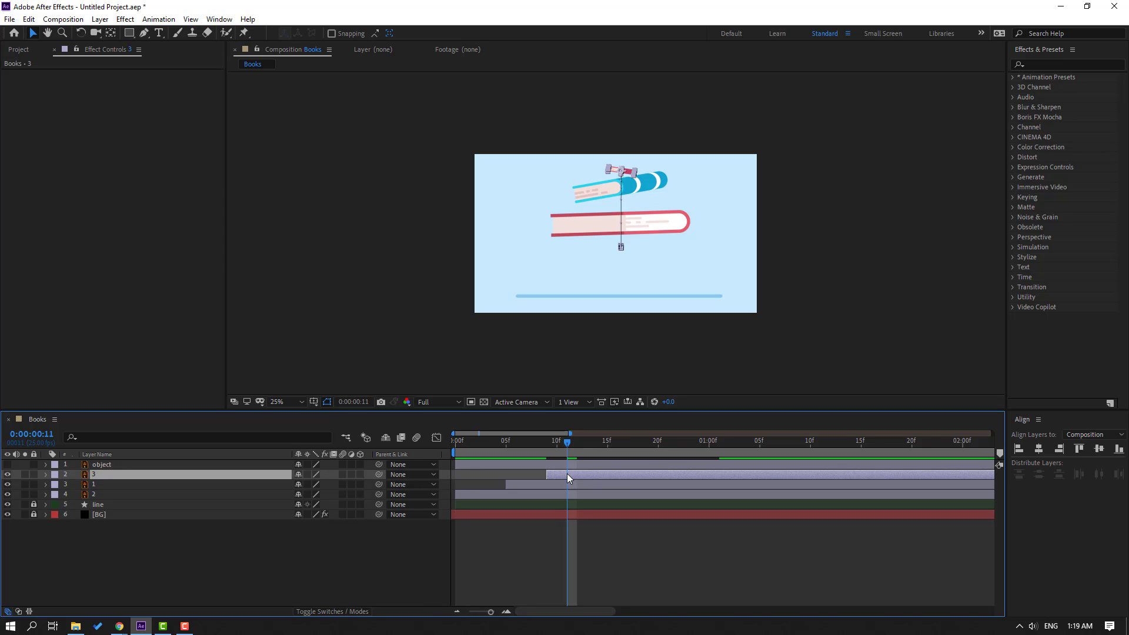
key(space)
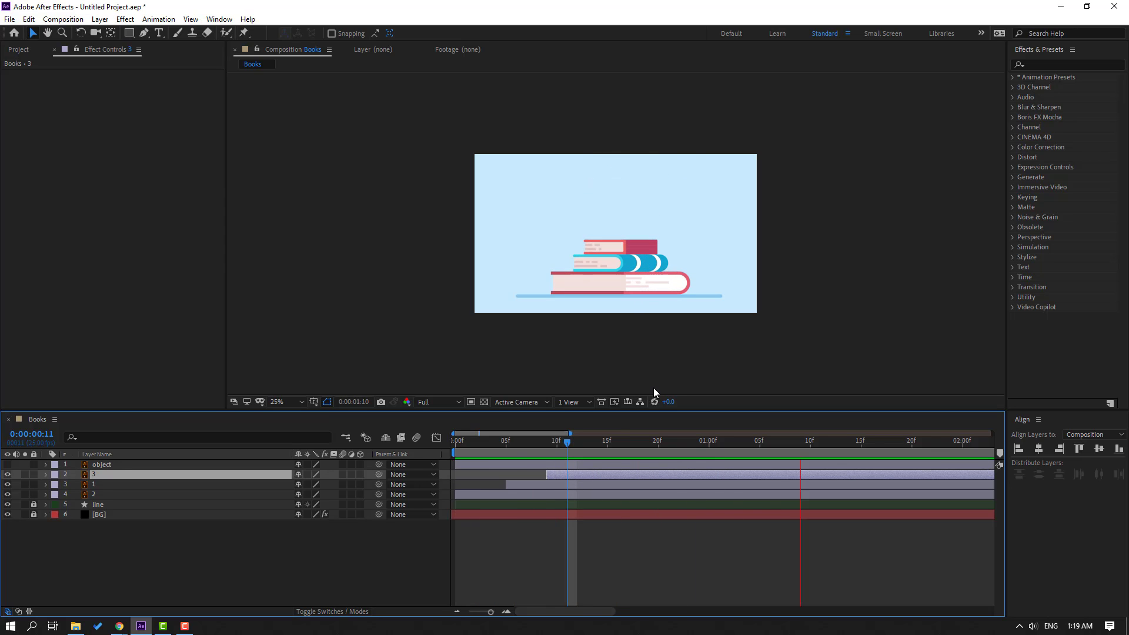
click(285, 400)
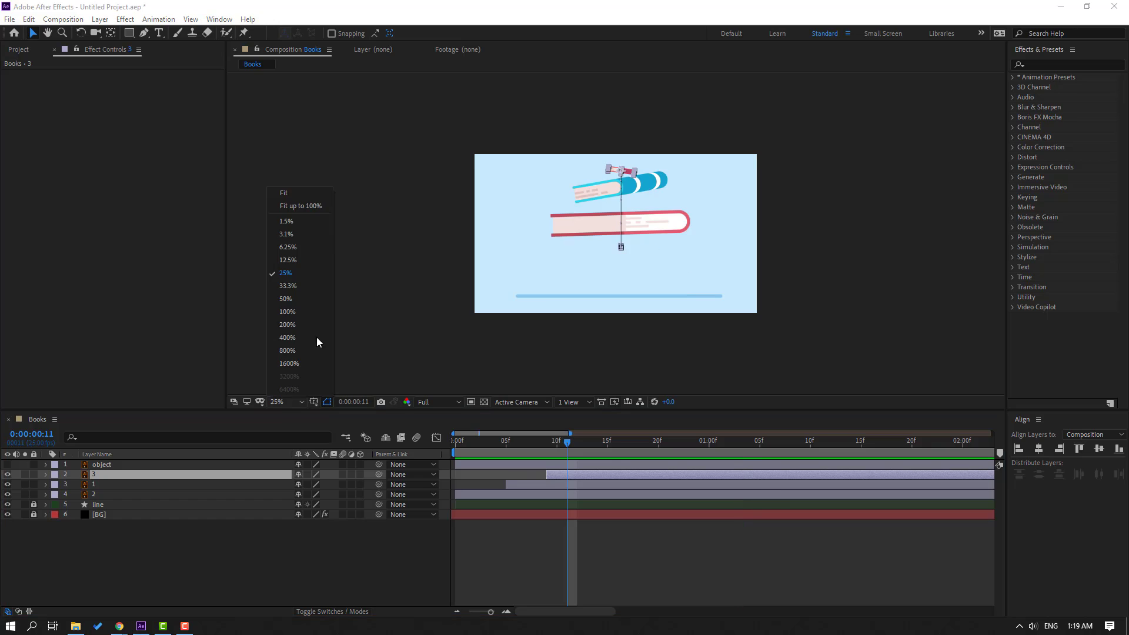
click(305, 207)
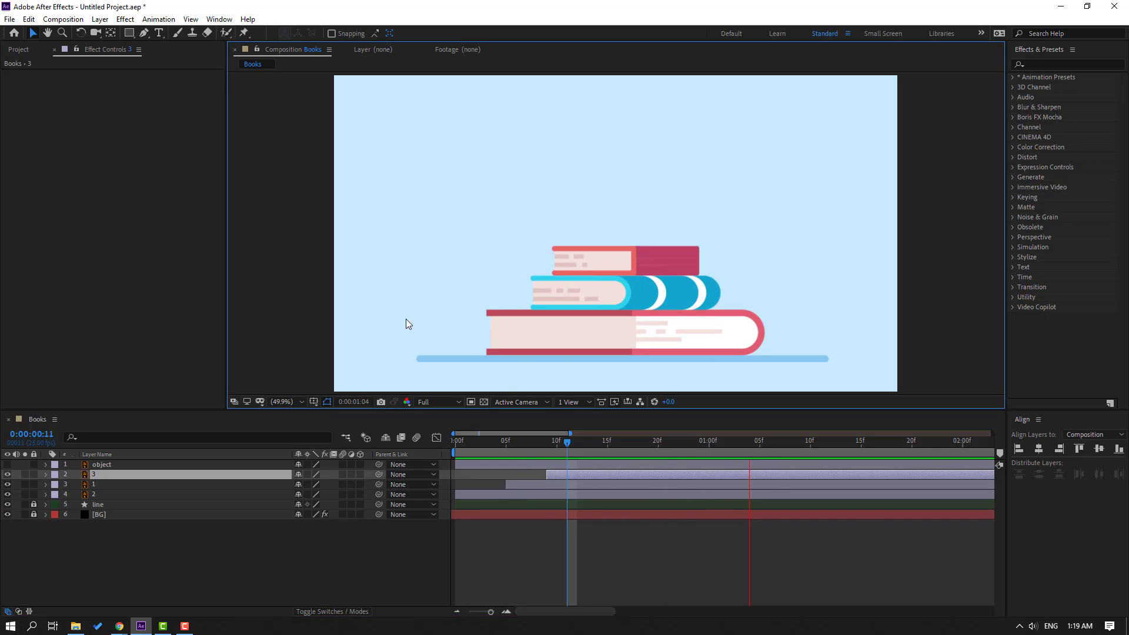
key(space)
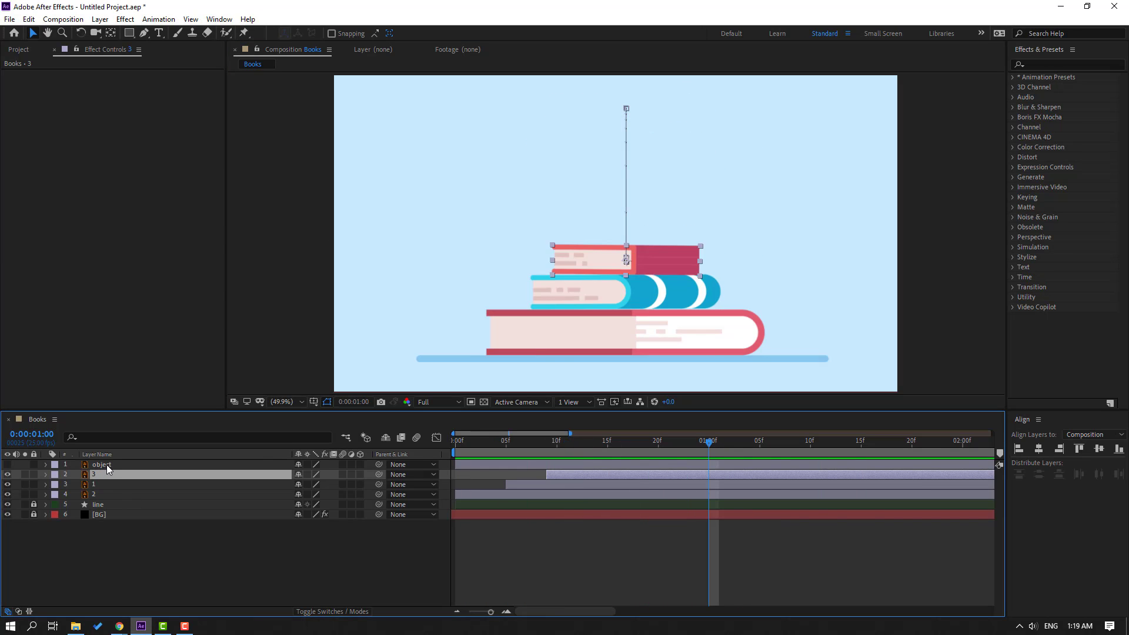
Show the bookmark object layer and move its anchor point up to the bookmark's top
click(107, 465)
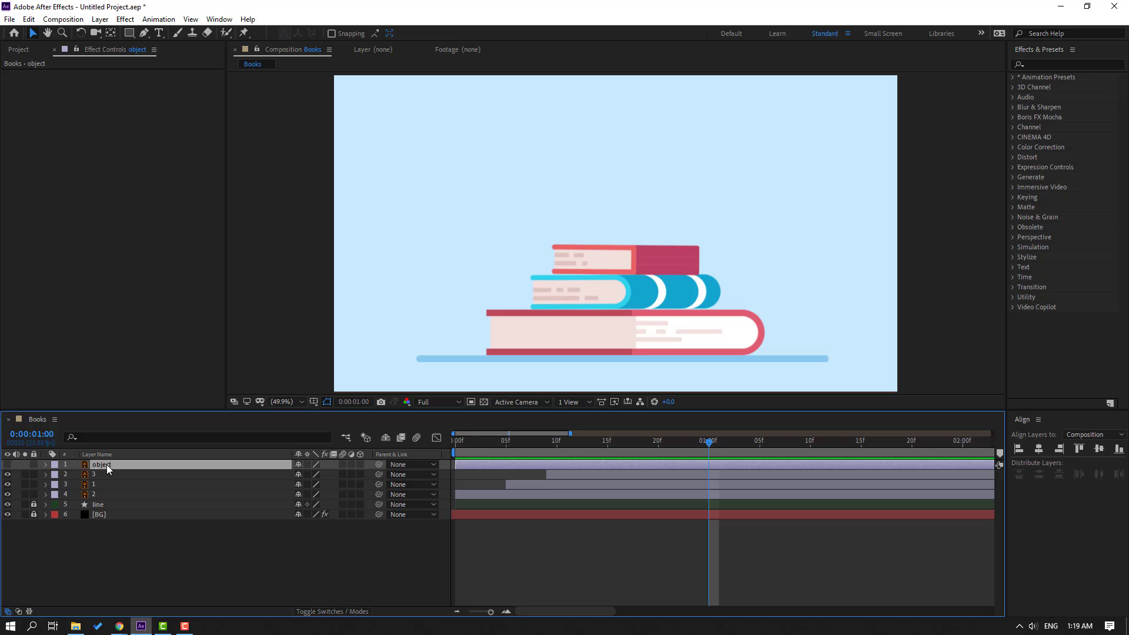
click(7, 464)
scroll(574, 356, up, 4)
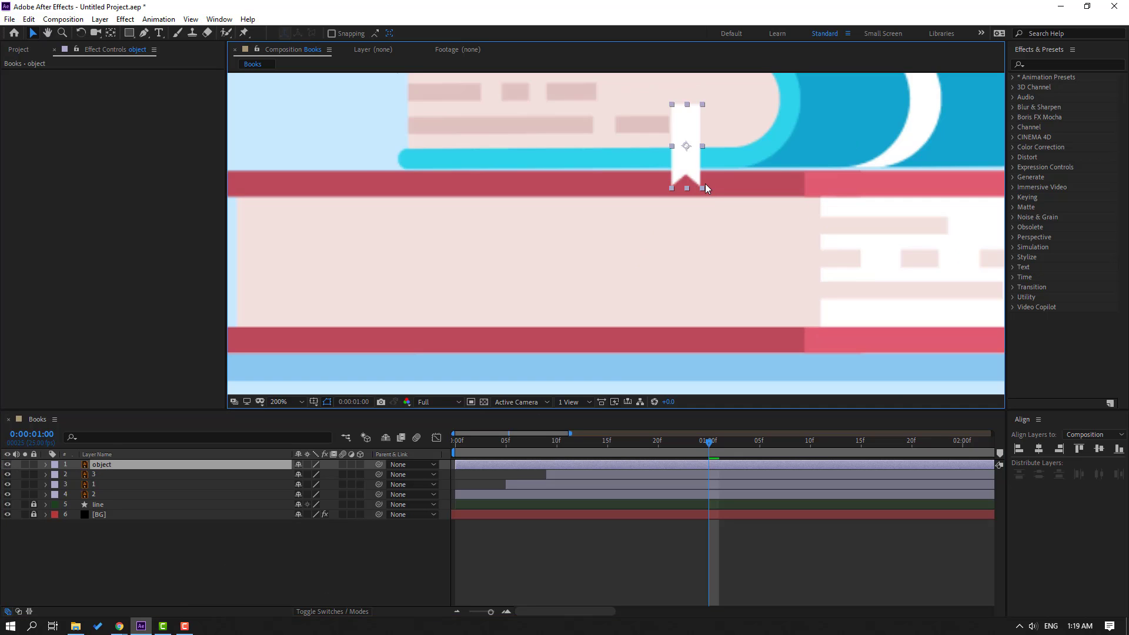
drag(780, 140, 694, 185)
click(108, 34)
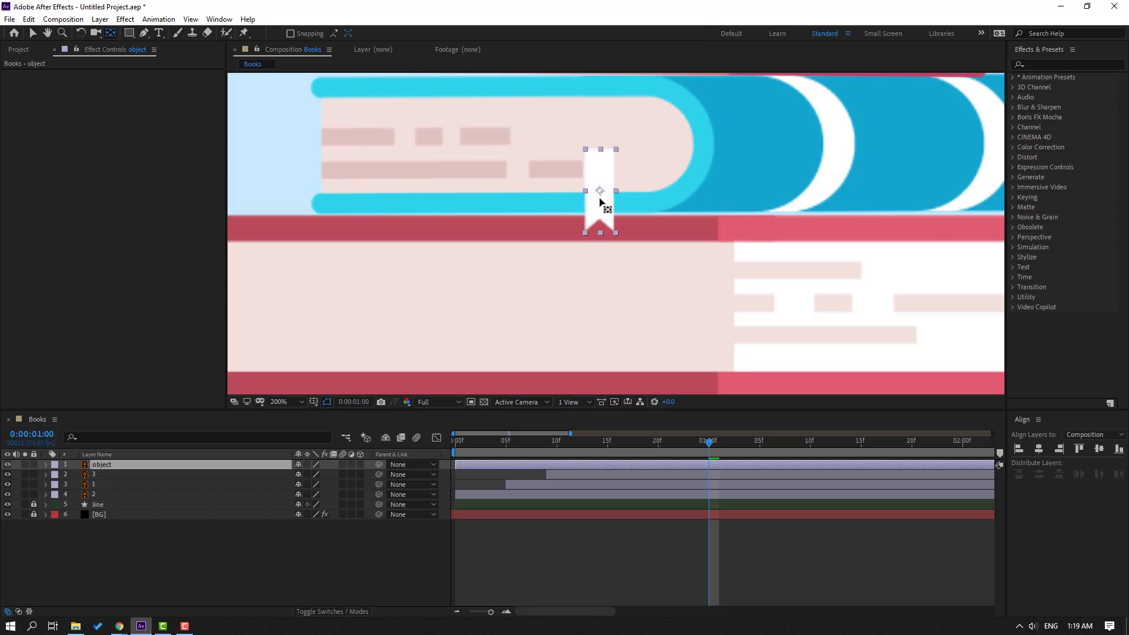
drag(601, 191, 600, 172)
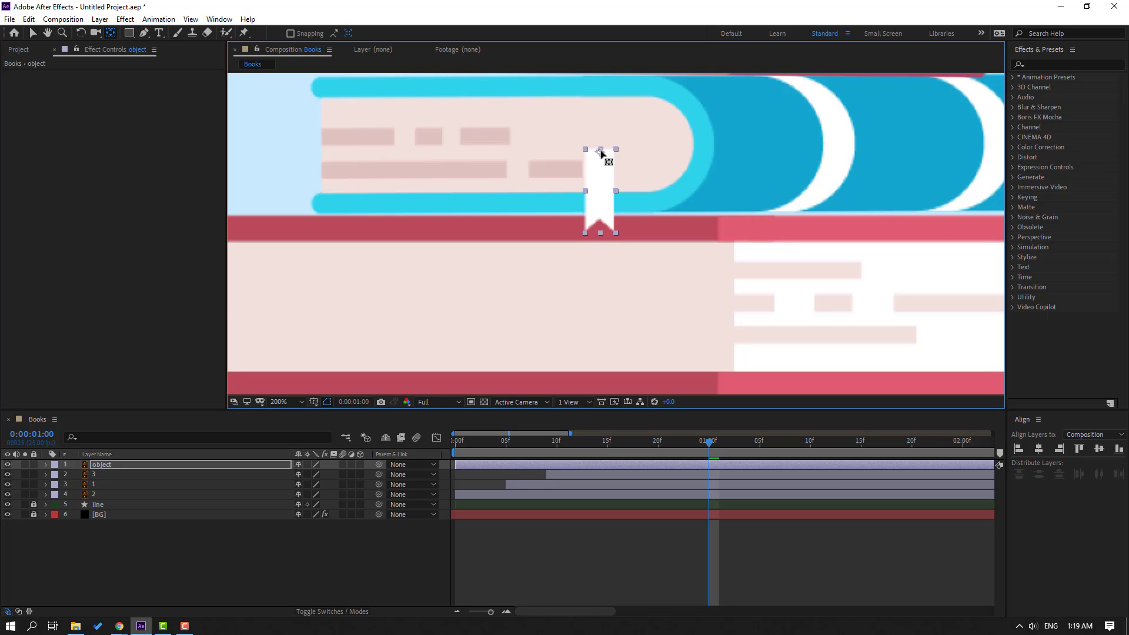
click(34, 34)
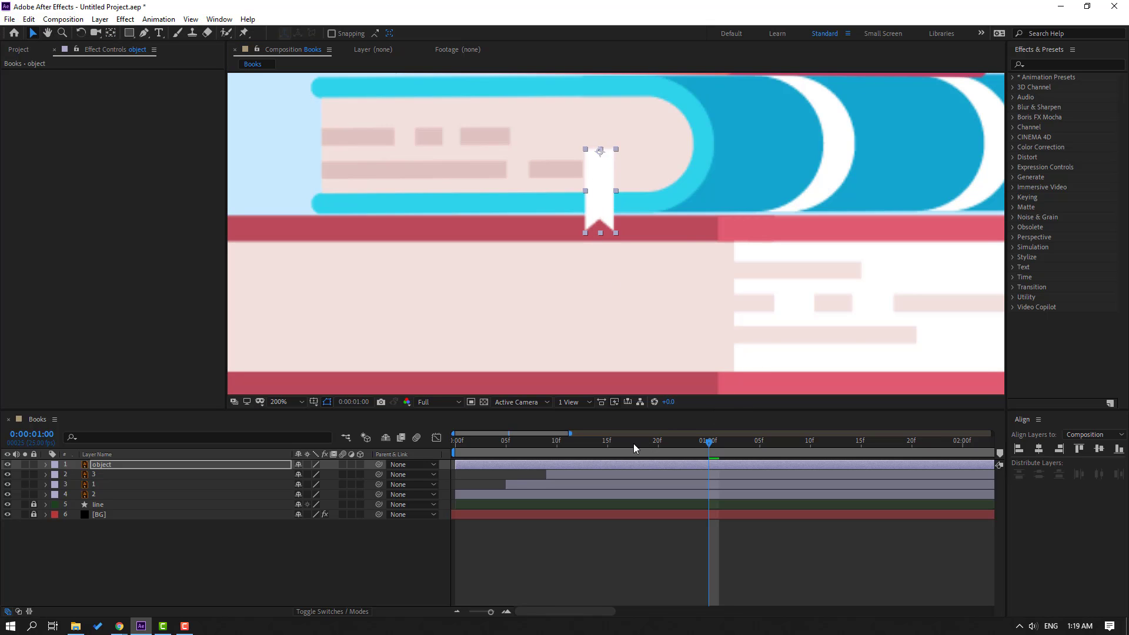
drag(633, 443, 789, 444)
Parent the bookmark object to blue book layer 1 and reveal its Rotation property
scroll(623, 347, down, 1)
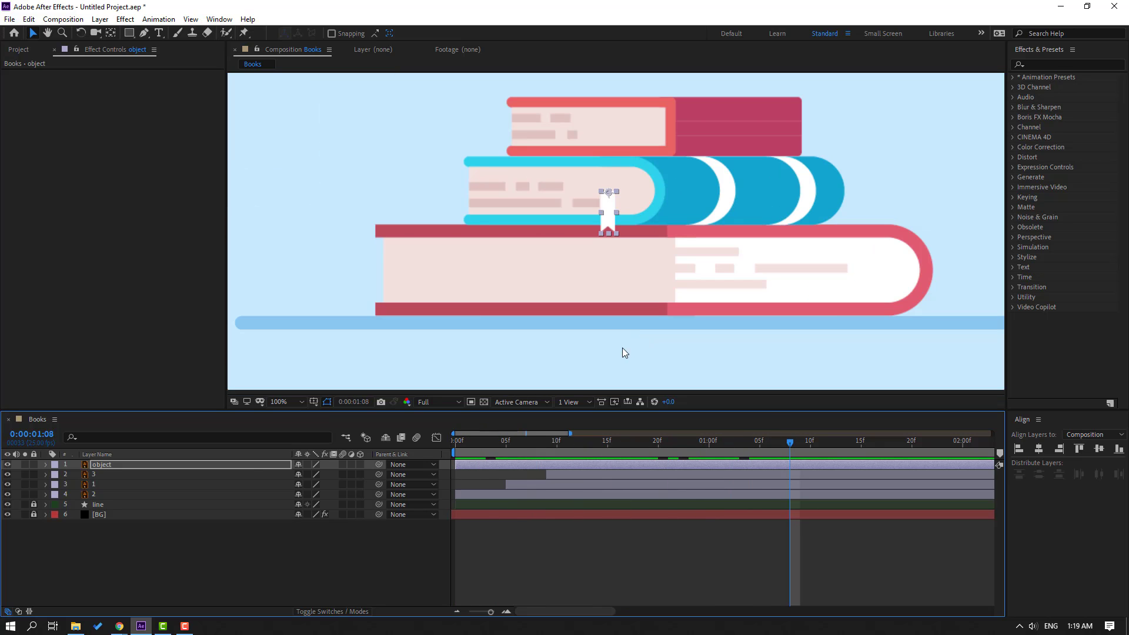
click(79, 466)
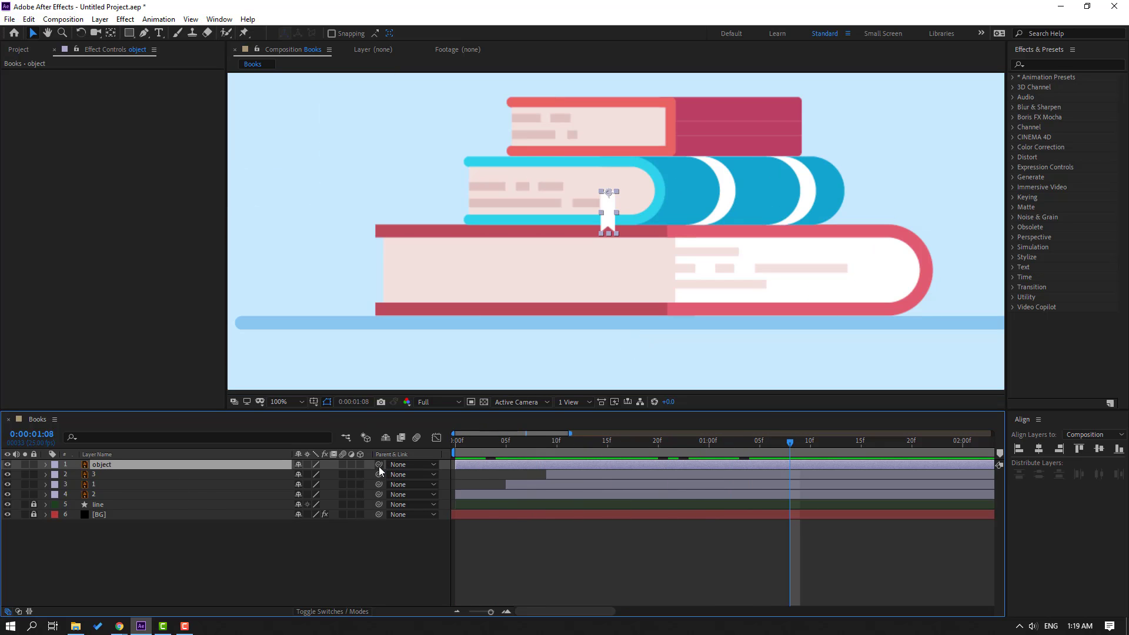
drag(379, 464, 92, 488)
click(93, 488)
drag(597, 447, 709, 443)
click(95, 465)
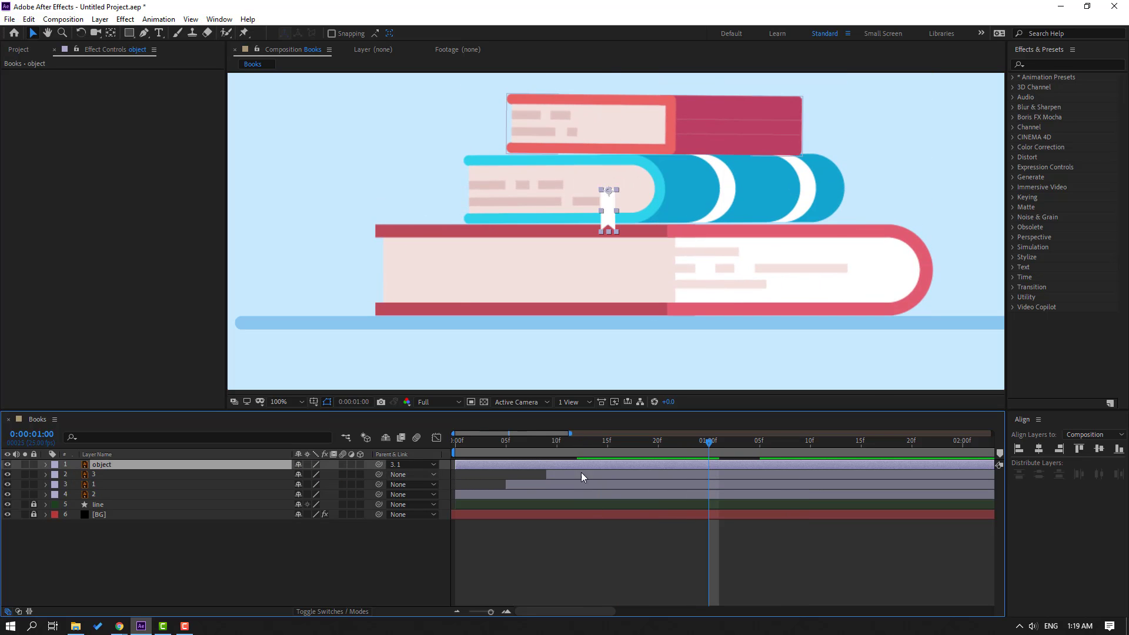
key(r)
drag(485, 454, 587, 442)
Add bookmark Rotation keyframes at 0:10, 0:14 and 0:20, tilting it back and forth
scroll(655, 310, down, 2)
key(h)
drag(645, 319, 638, 342)
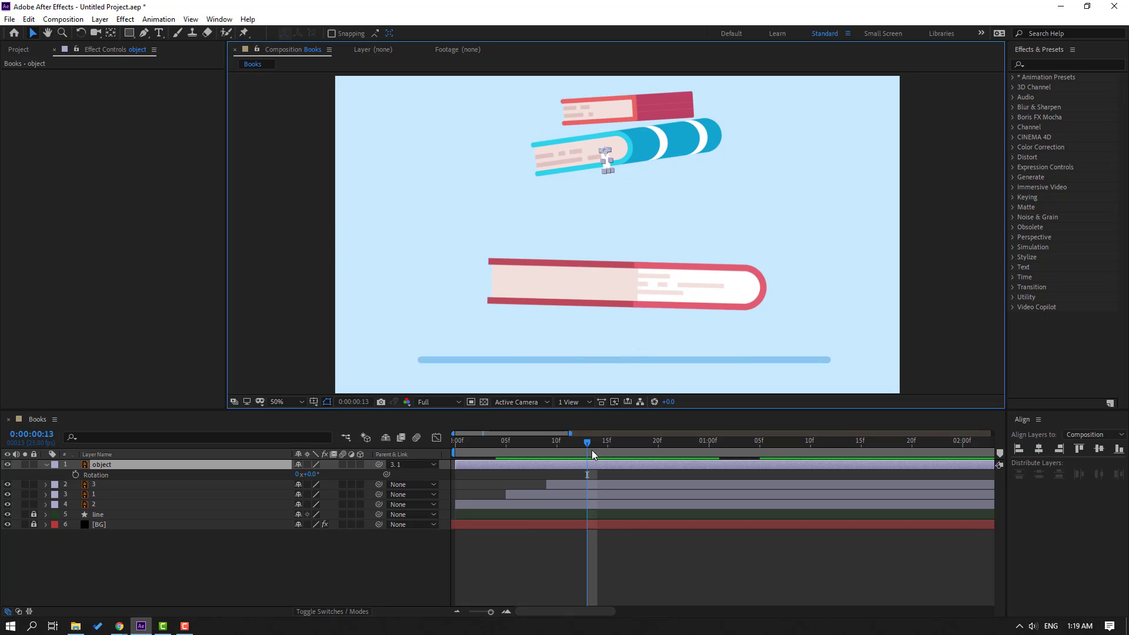
drag(592, 450, 556, 443)
key(v)
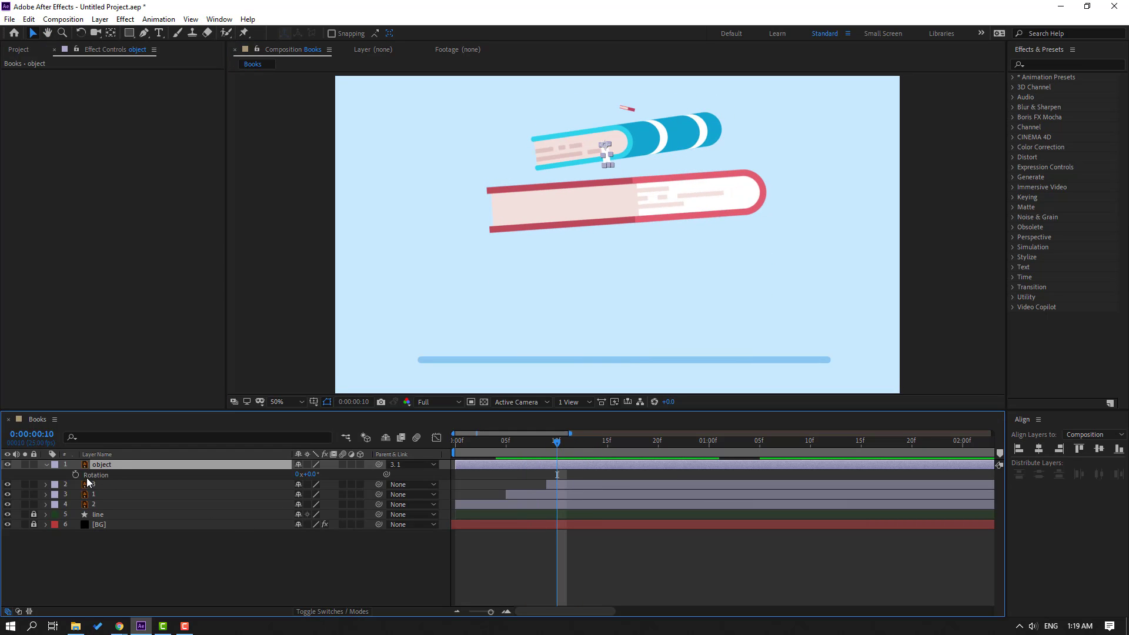
key(alt+shift+r)
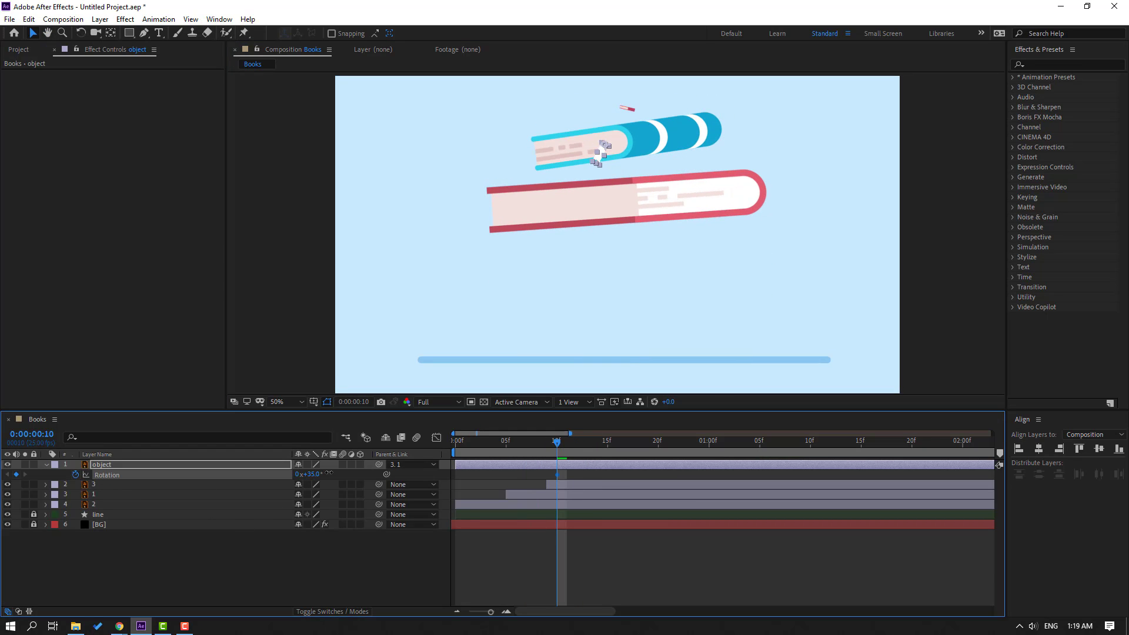
click(531, 446)
drag(553, 446, 597, 444)
drag(315, 474, 299, 476)
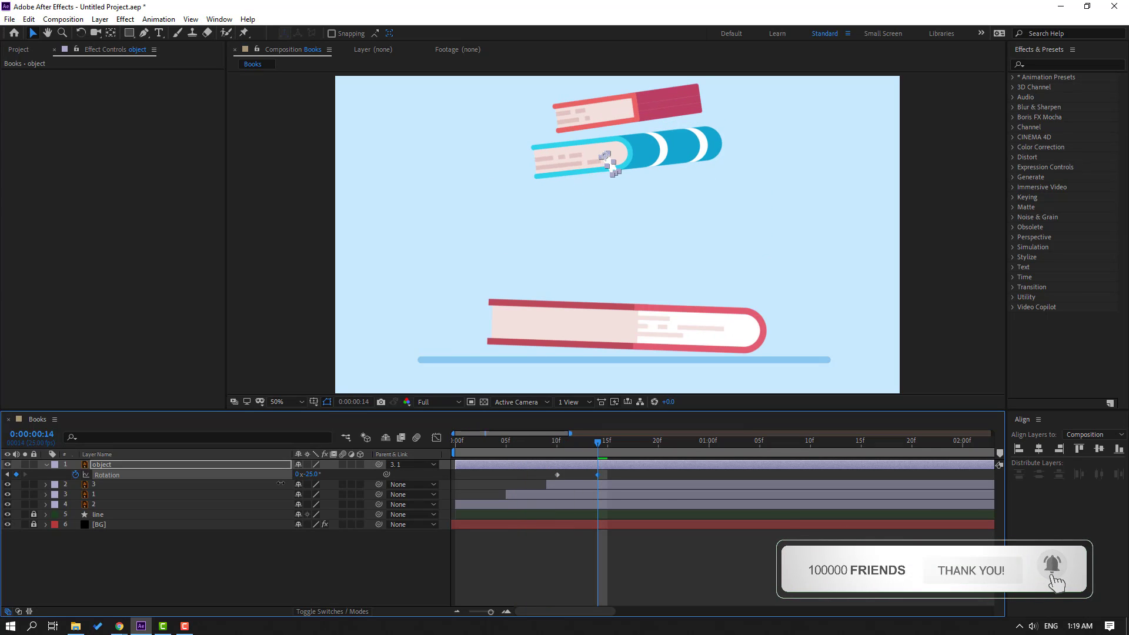
click(639, 445)
drag(640, 445, 658, 443)
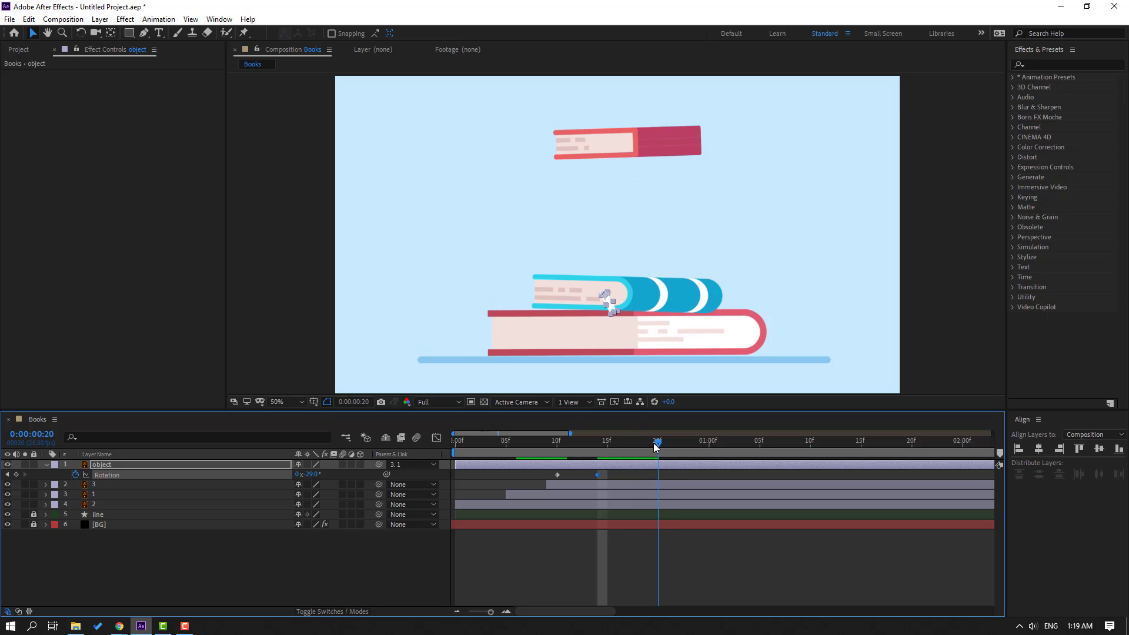
drag(301, 473, 319, 474)
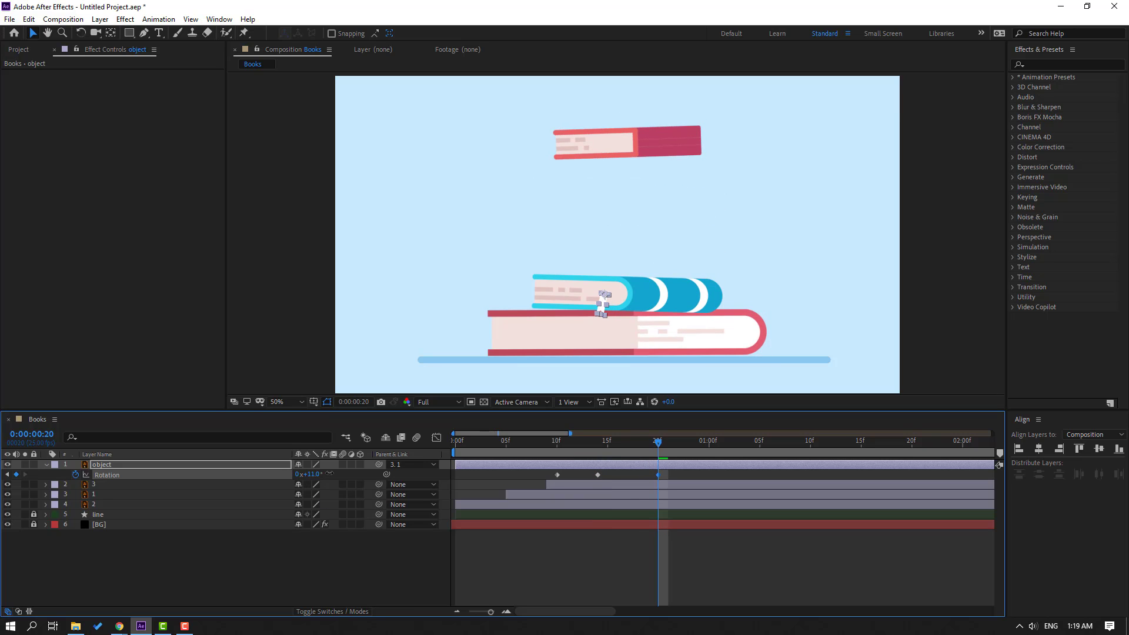
drag(680, 447, 699, 443)
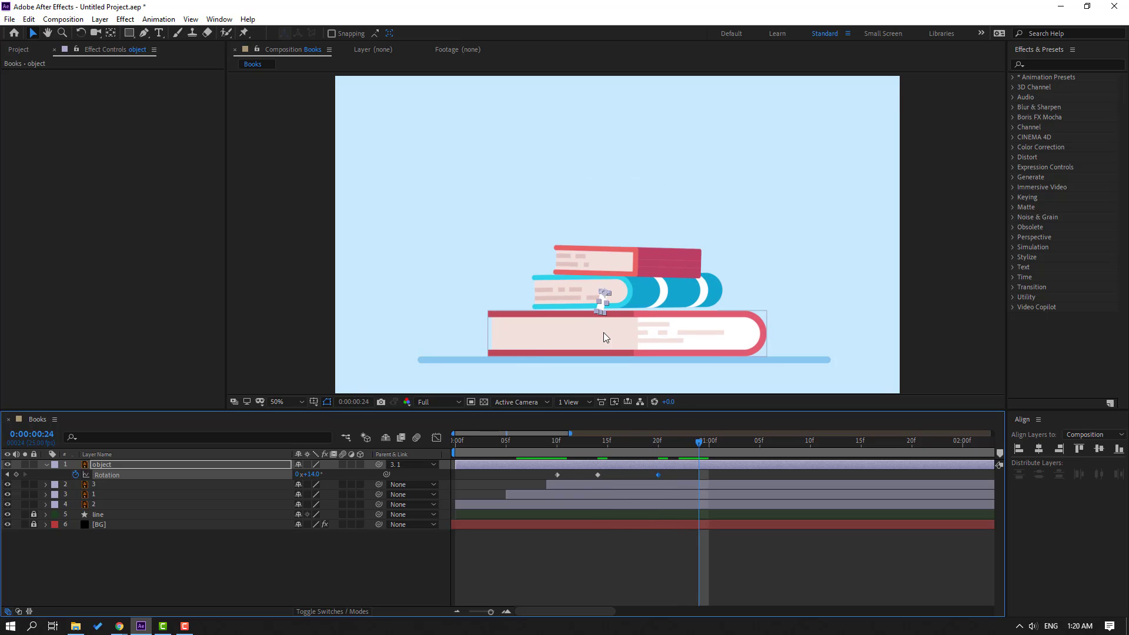
Key the bookmark's Rotation to -7° at 0:24 and 3° at 1:03
scroll(603, 332, up, 4)
click(317, 474)
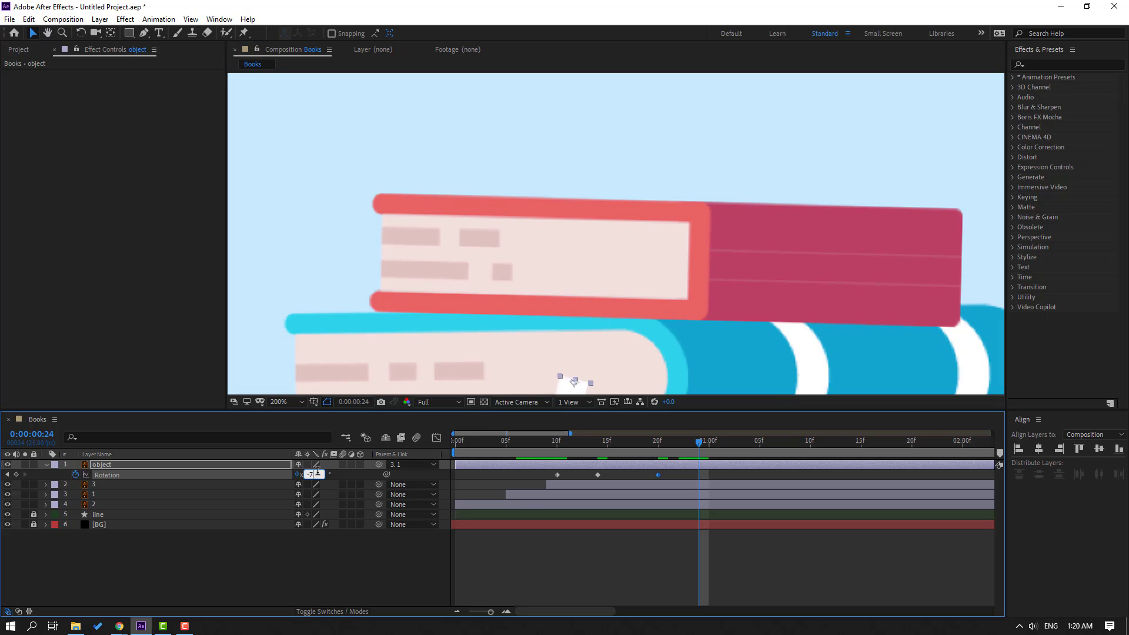
text(-7)
key(Return)
drag(640, 355, 632, 186)
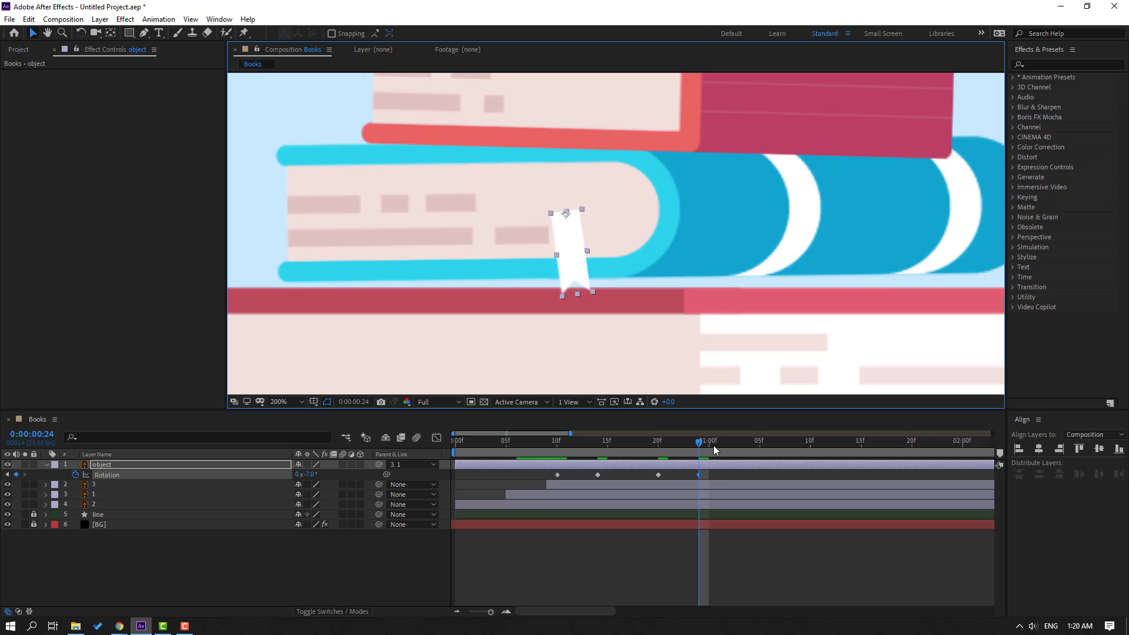
click(741, 443)
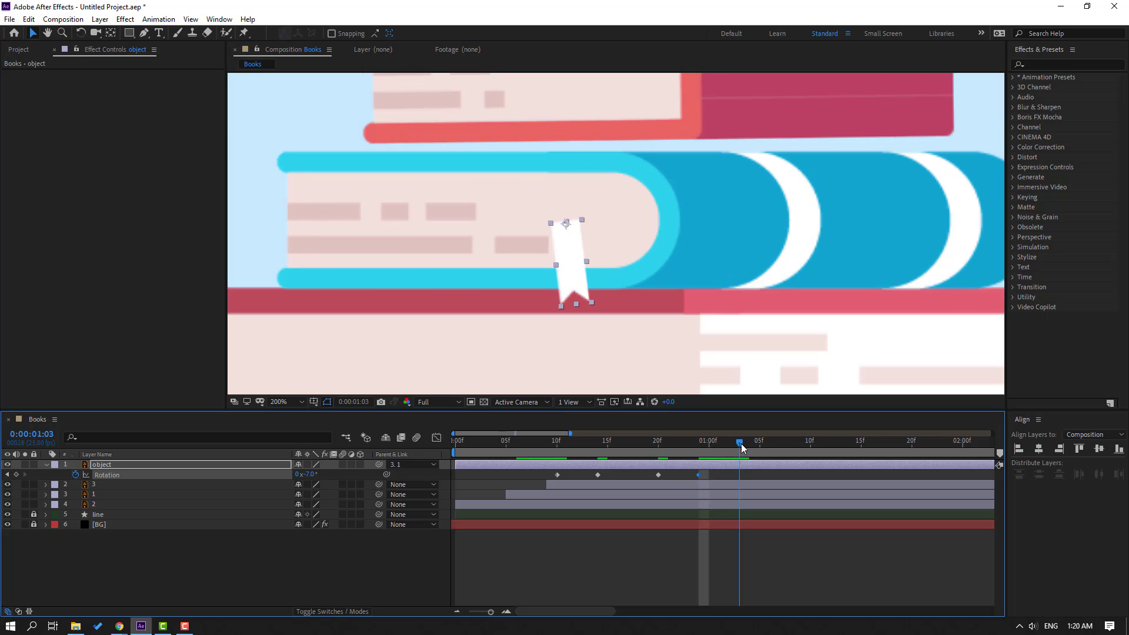
click(311, 476)
text(3)
key(Return)
Key the bookmark's Rotation to -1.5° at 1:07 and 0° at 1:10
drag(768, 443, 779, 440)
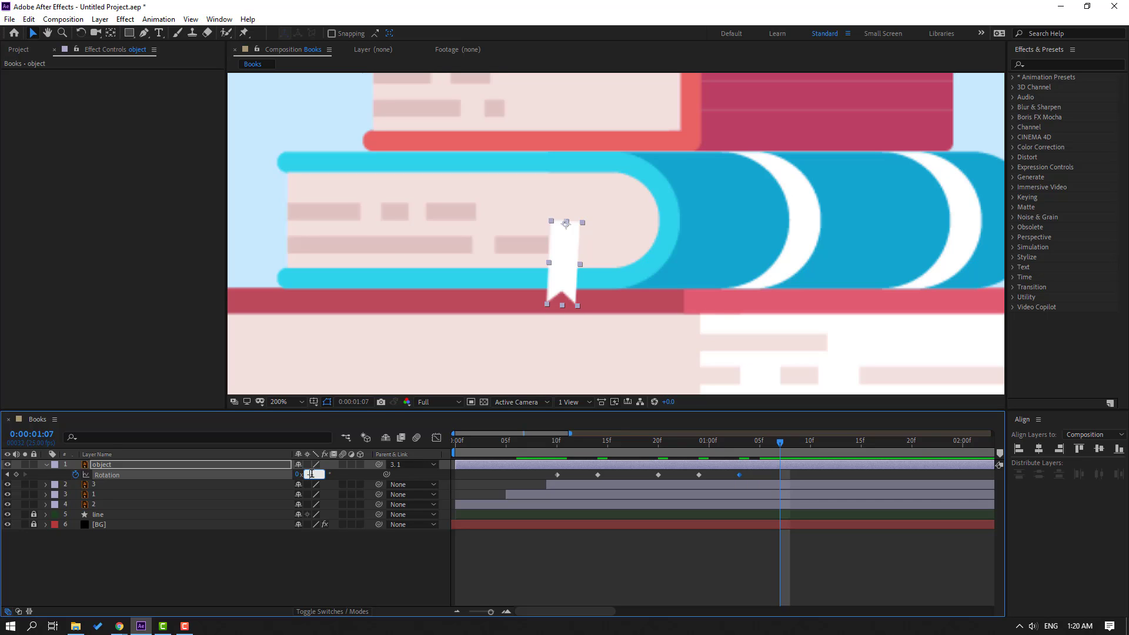
click(311, 474)
text(-1.5)
key(Return)
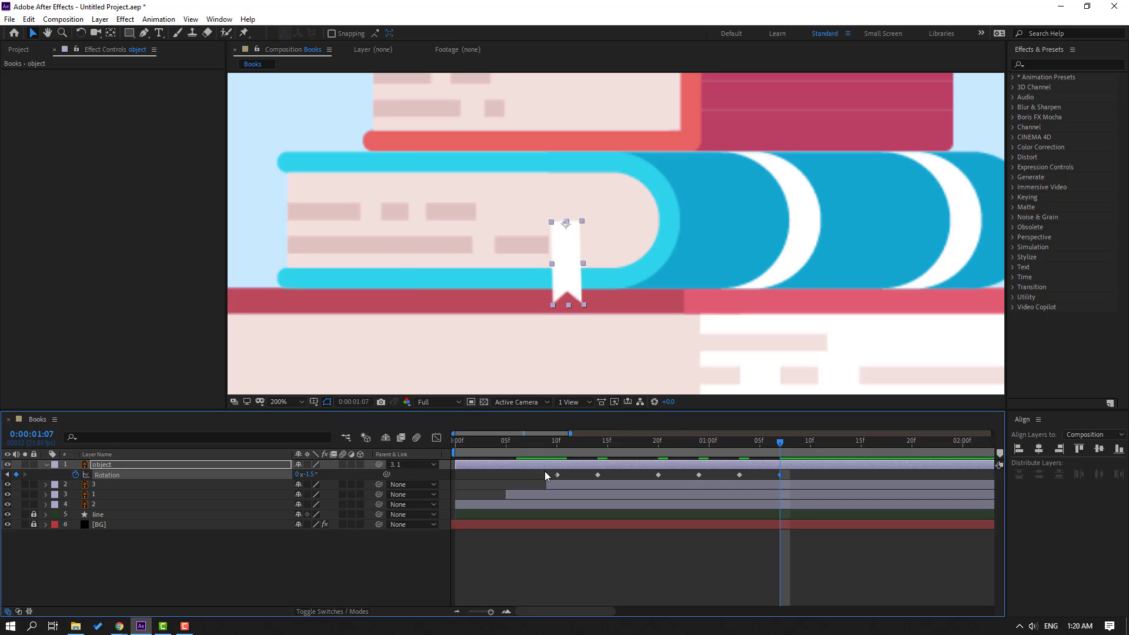
drag(820, 443, 810, 443)
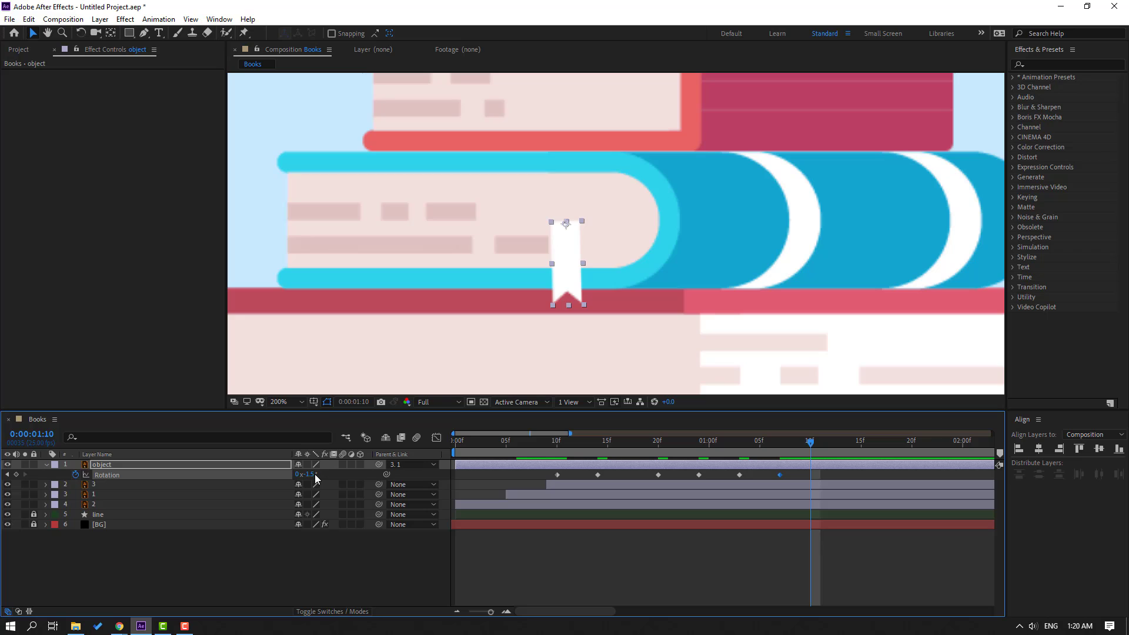
click(311, 474)
text(0)
key(Return)
Apply Easy Ease to all the bookmark's Rotation keyframes and preview the swing
click(601, 570)
key(minus)
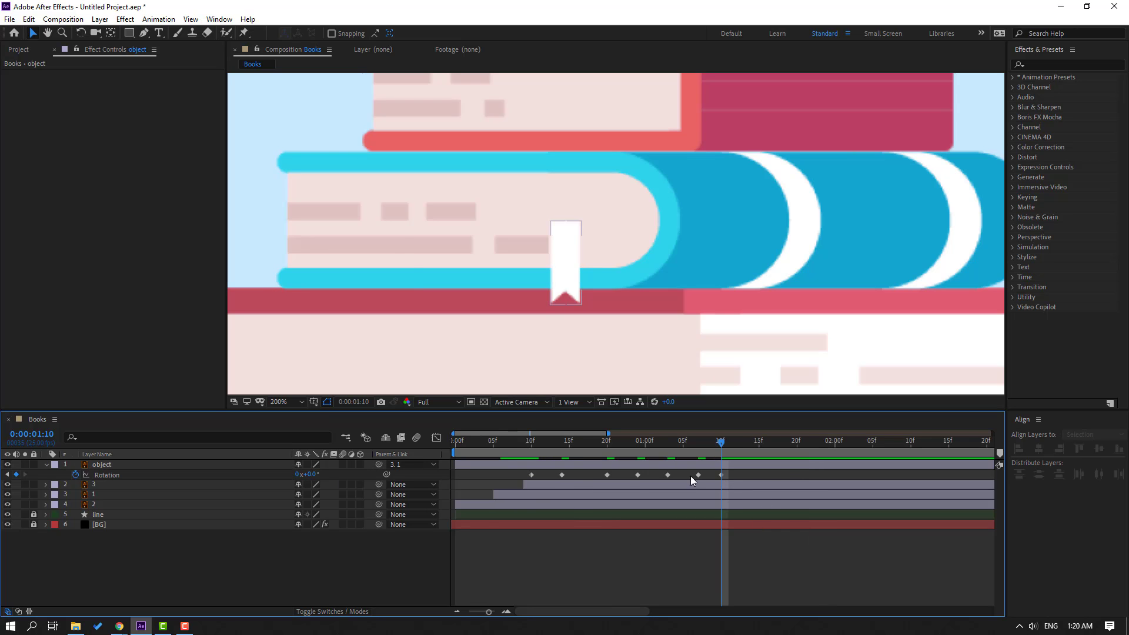
drag(738, 479, 522, 472)
right_click(530, 475)
mouse_move(562, 468)
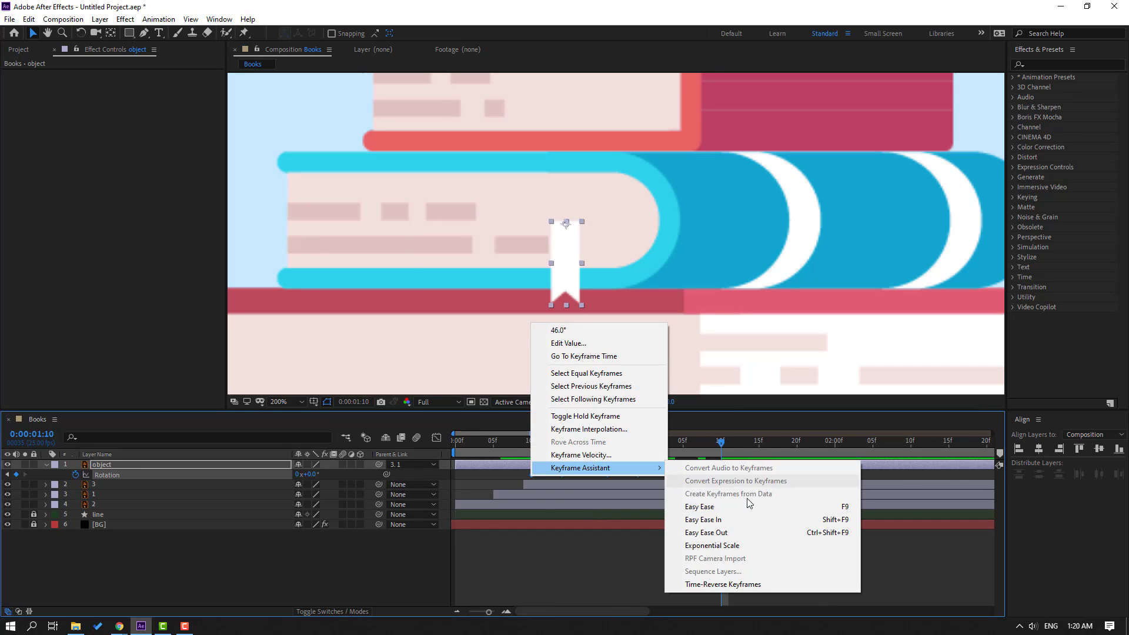
click(746, 506)
scroll(614, 301, down, 4)
key(minus)
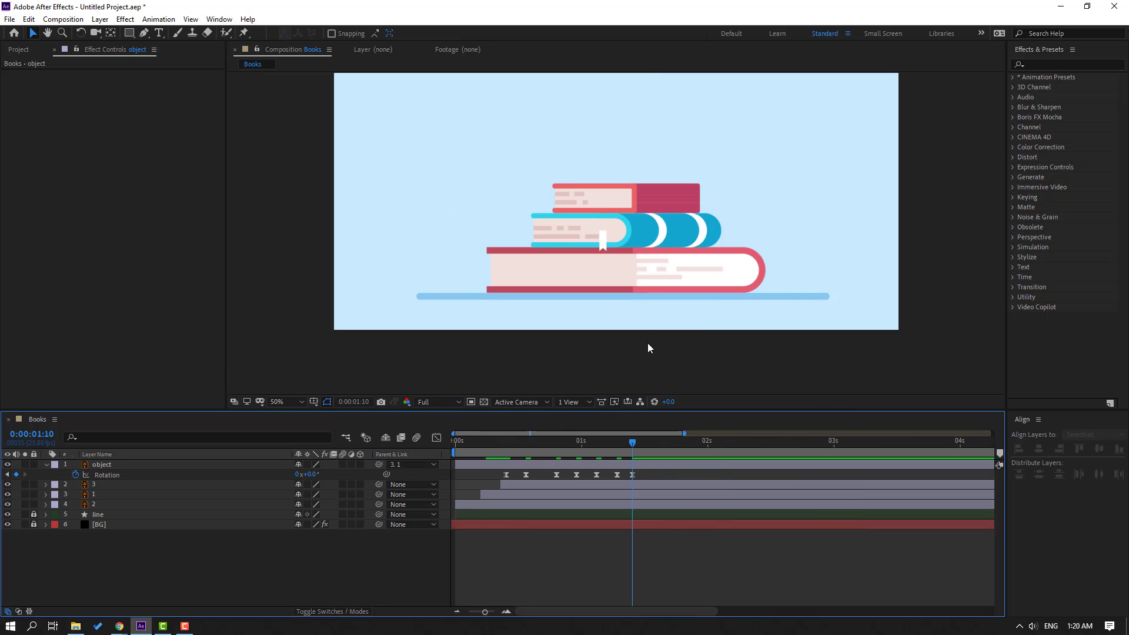
key(space)
Duplicate the bookmark as object 2, place it on the bottom red book, and parent it there
click(73, 468)
click(45, 466)
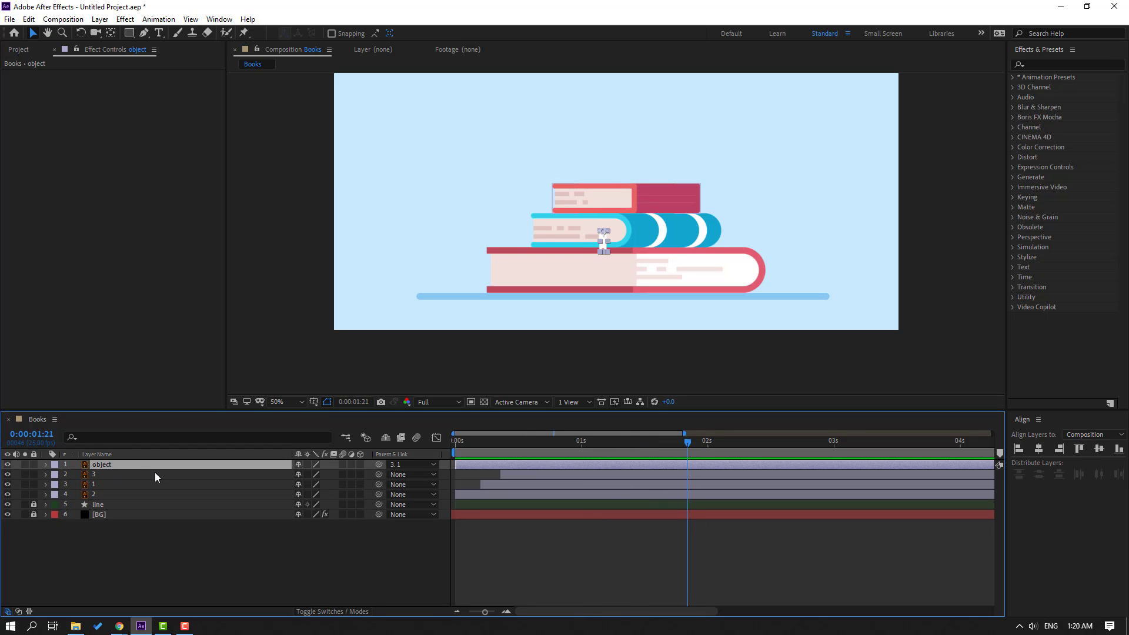
key(ctrl+d)
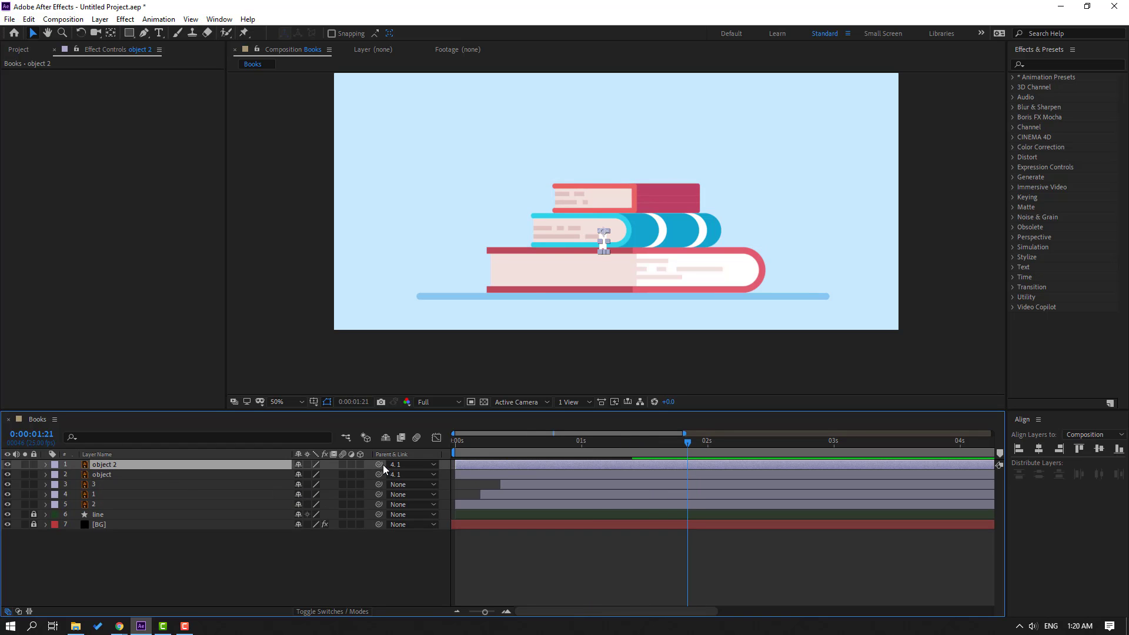
scroll(562, 302, up, 2)
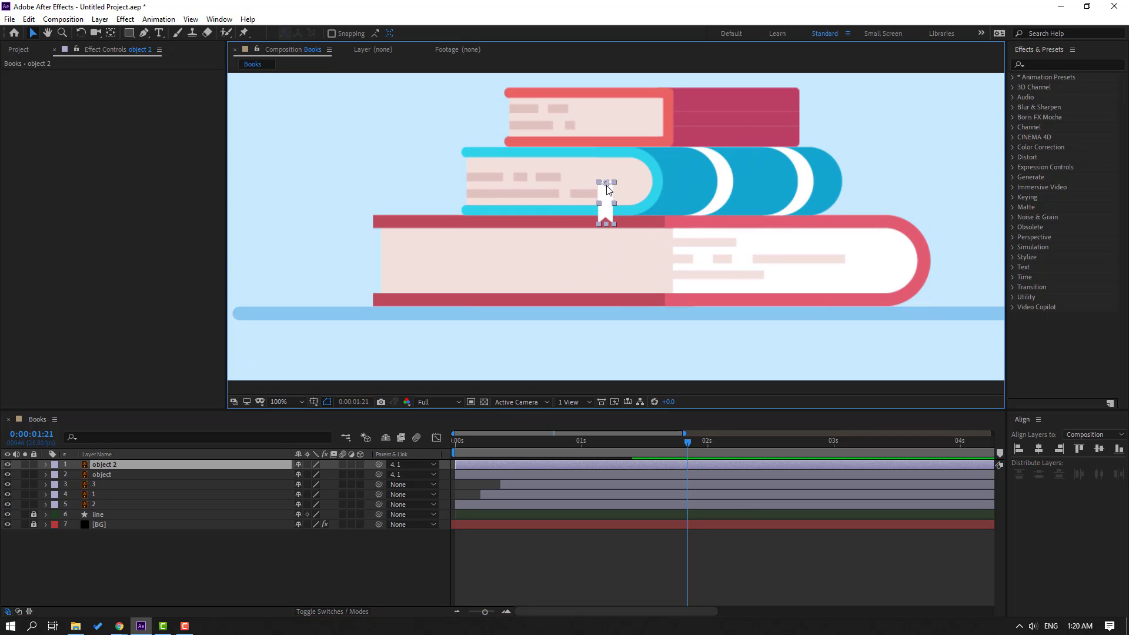
drag(609, 188, 474, 256)
drag(380, 464, 97, 504)
Shift object 2's Rotation keyframes earlier, nudge them two frames later, and preview
drag(511, 445, 486, 453)
scroll(524, 331, down, 2)
key(space)
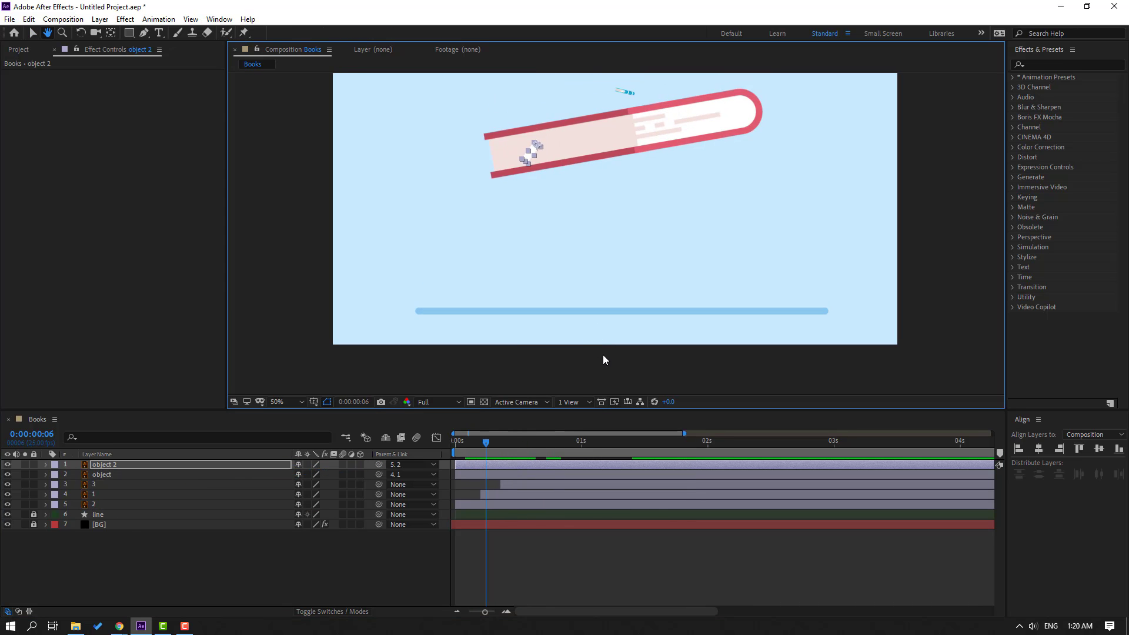
key(space)
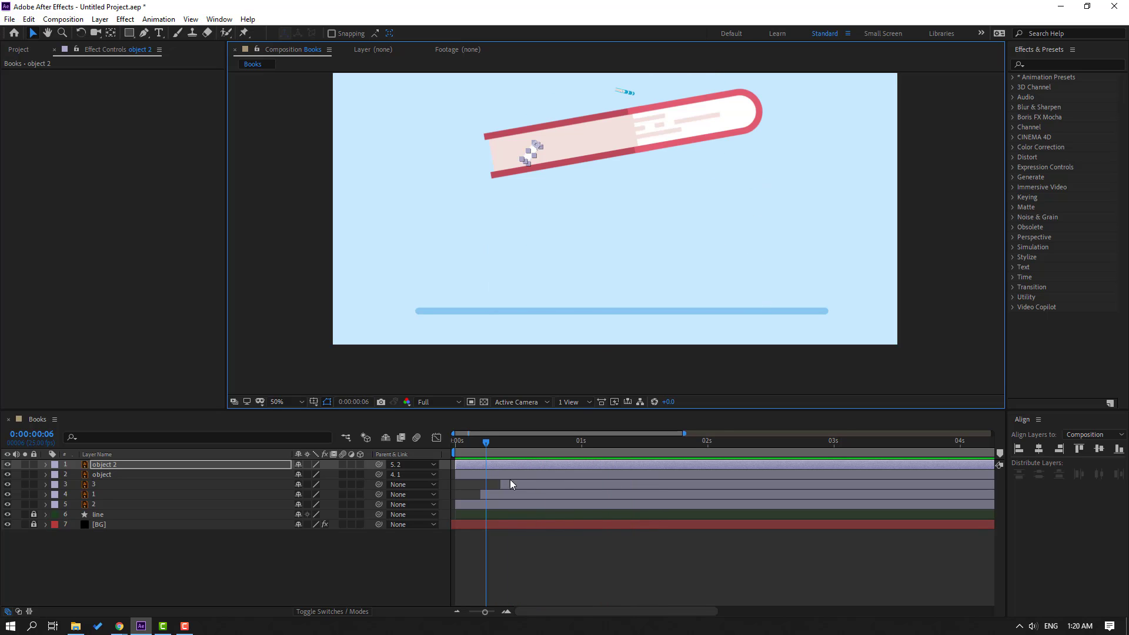
key(u)
drag(648, 472, 465, 475)
key(space)
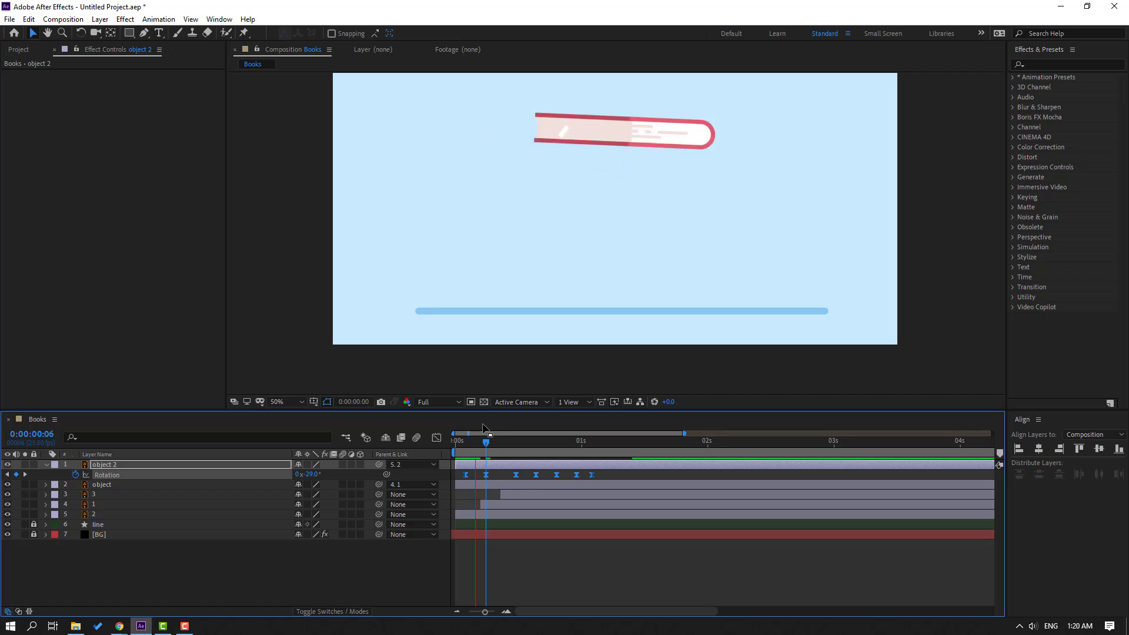
key(space)
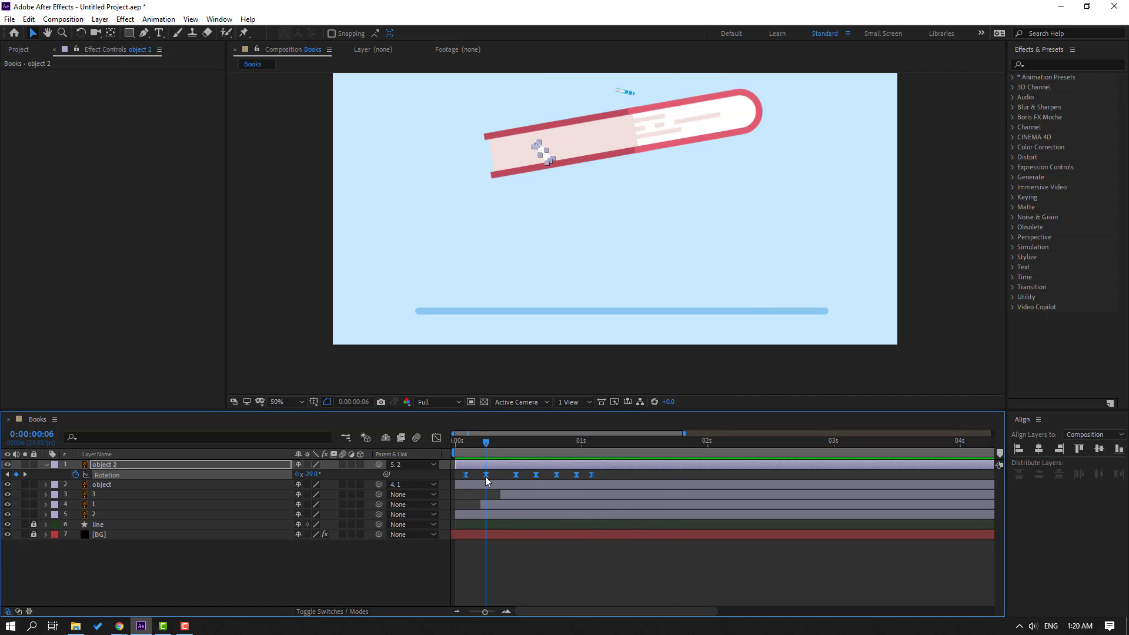
drag(486, 475, 493, 476)
key(space)
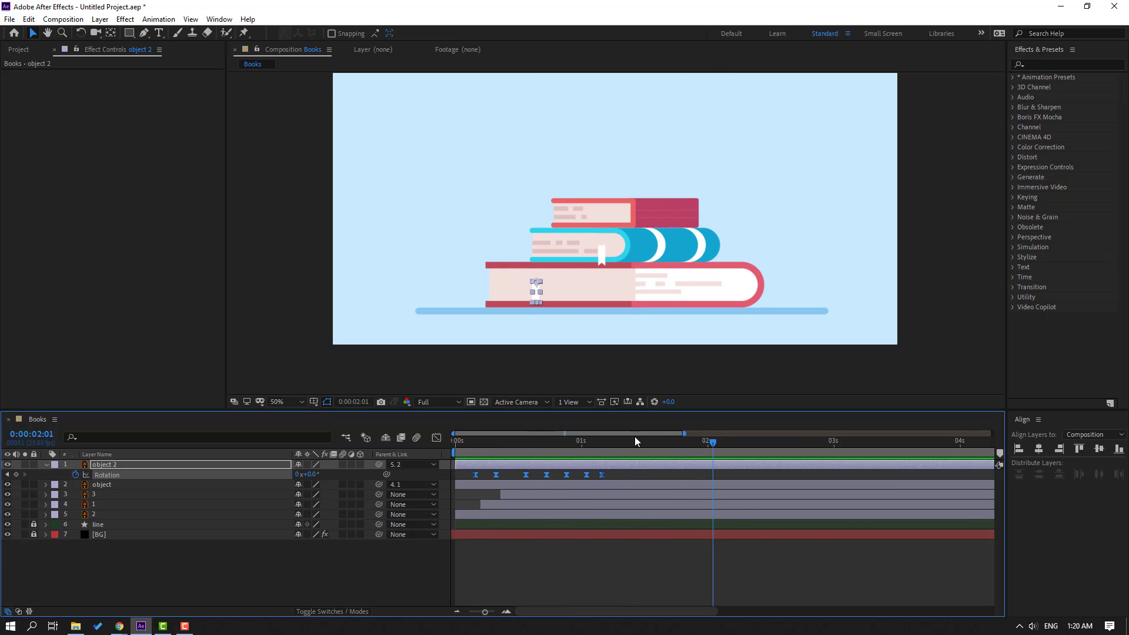
End the work area at 2 seconds and preview with the composition fitted to the view
key(n)
click(286, 402)
click(287, 207)
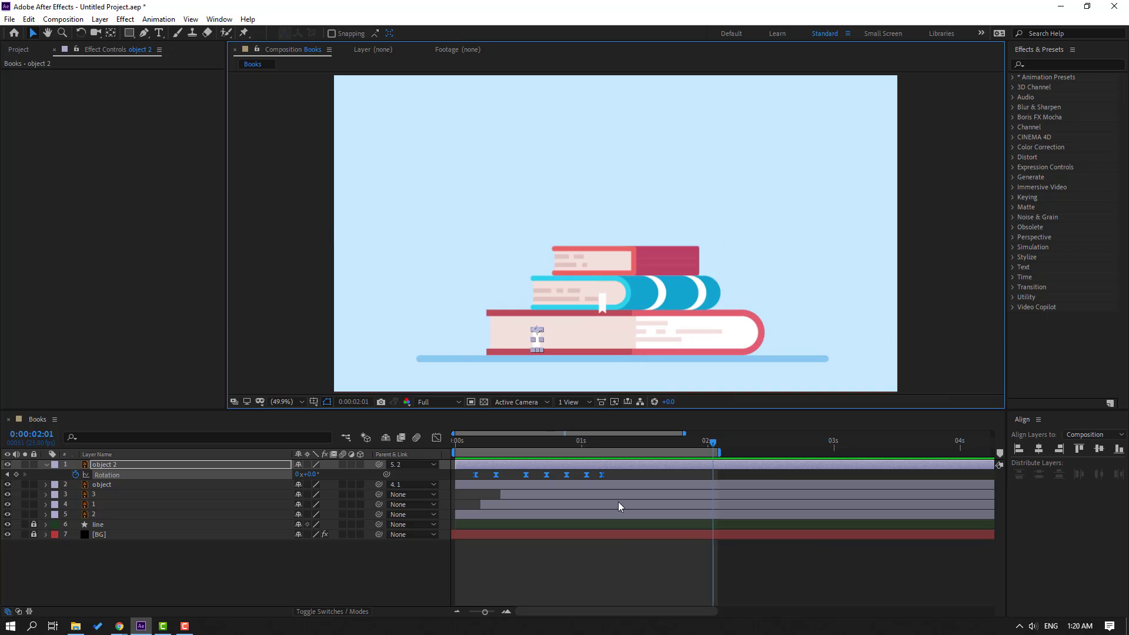
key(space)
key(space)
Enable motion blur on all book and bookmark layers and the composition, then preview
drag(99, 517, 112, 467)
click(47, 464)
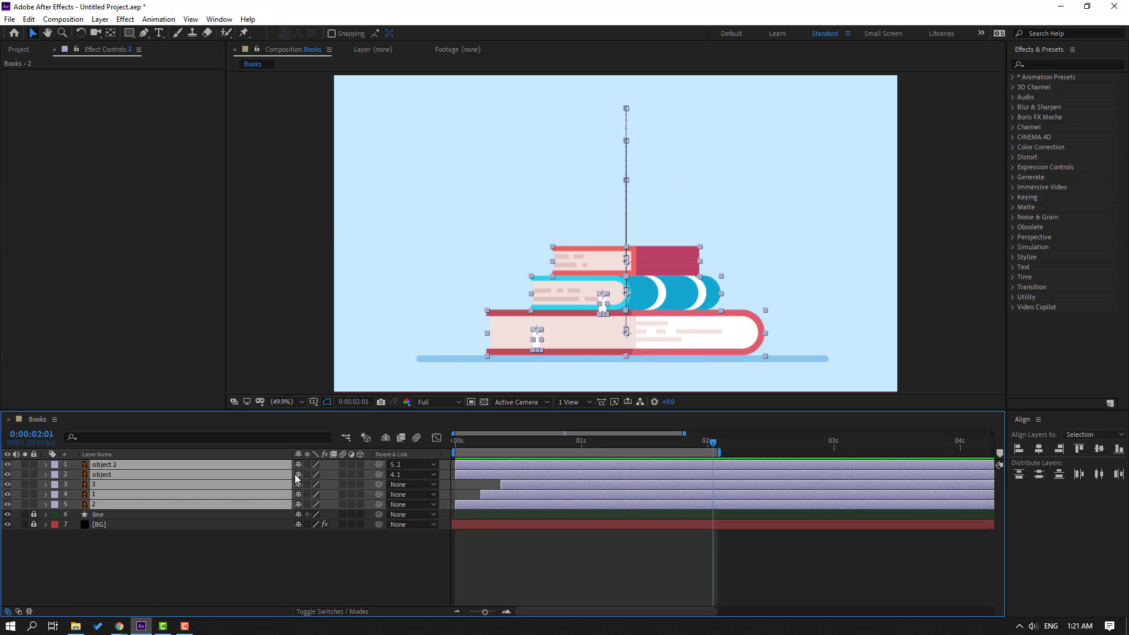
click(343, 464)
click(590, 573)
key(space)
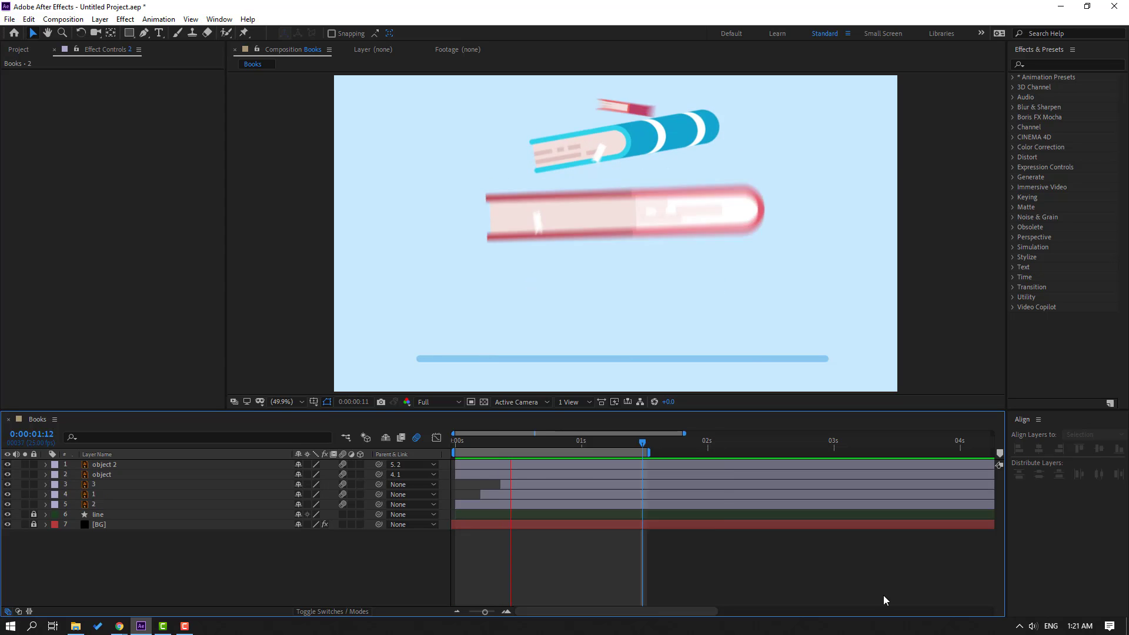